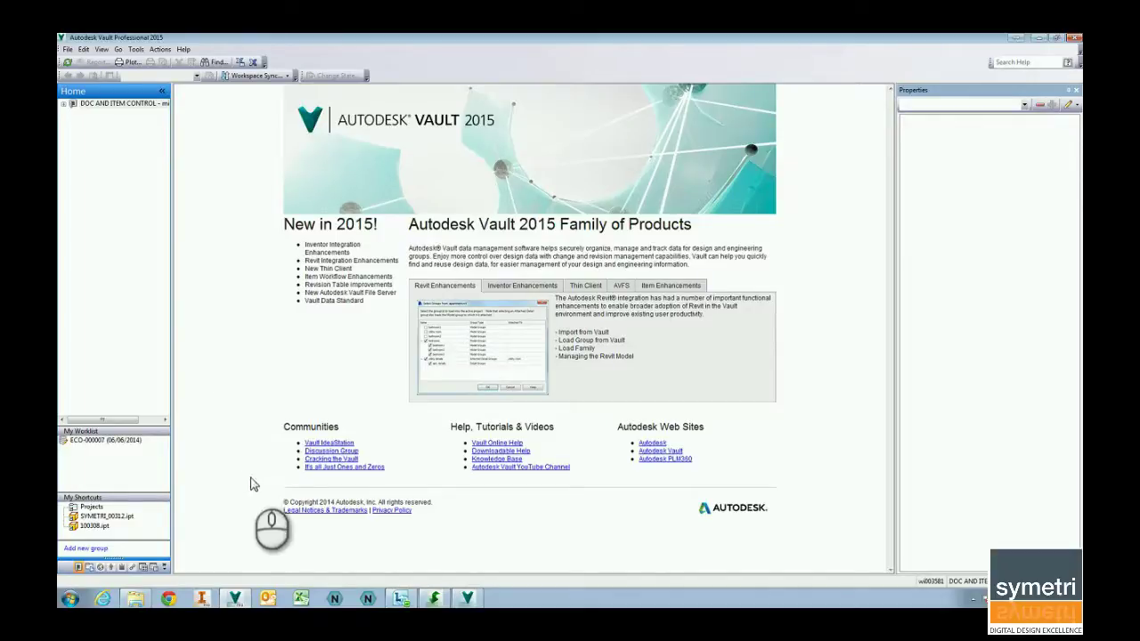
Log in to the DOC AND ITEM CONTROL vault and select Naviate's Secondary Formats > Word > PDF settings.
click(335, 601)
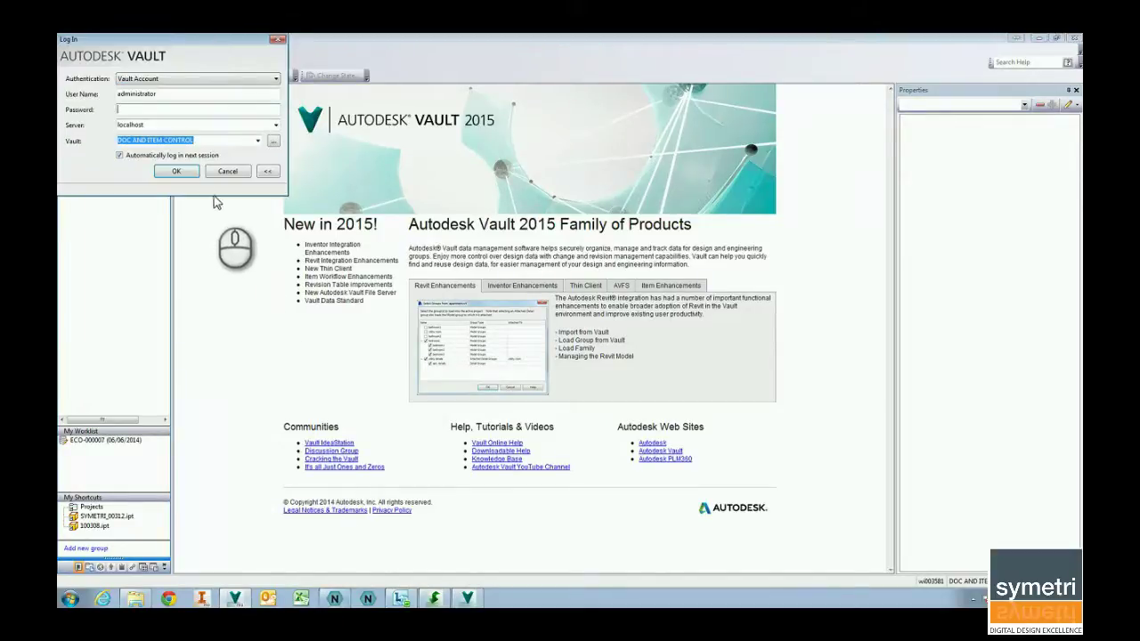
click(193, 173)
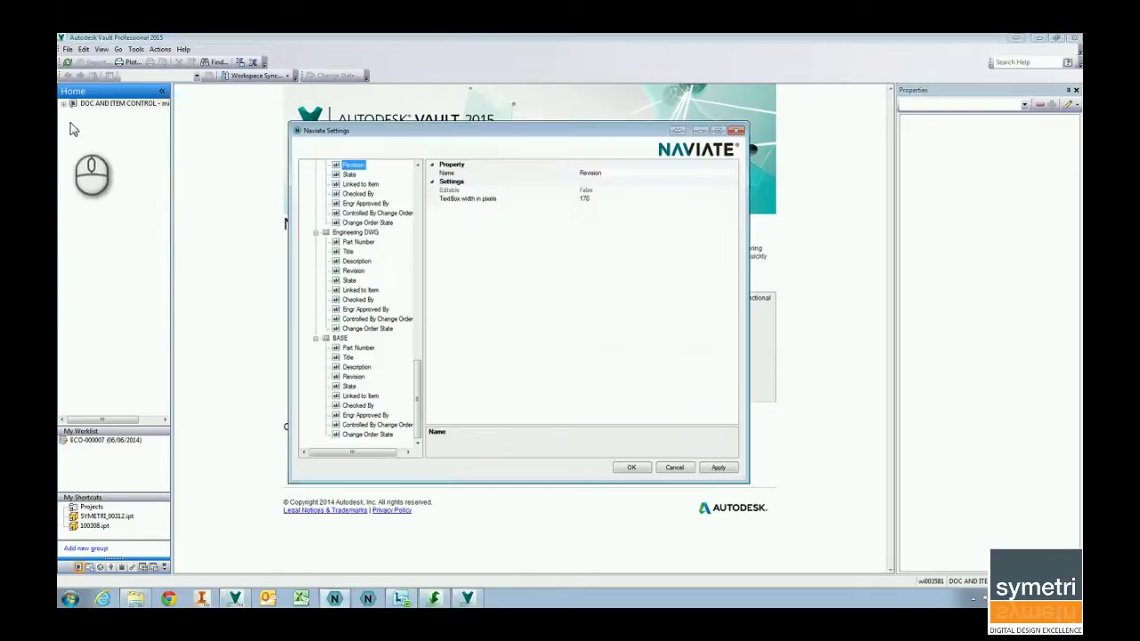
drag(419, 131, 503, 148)
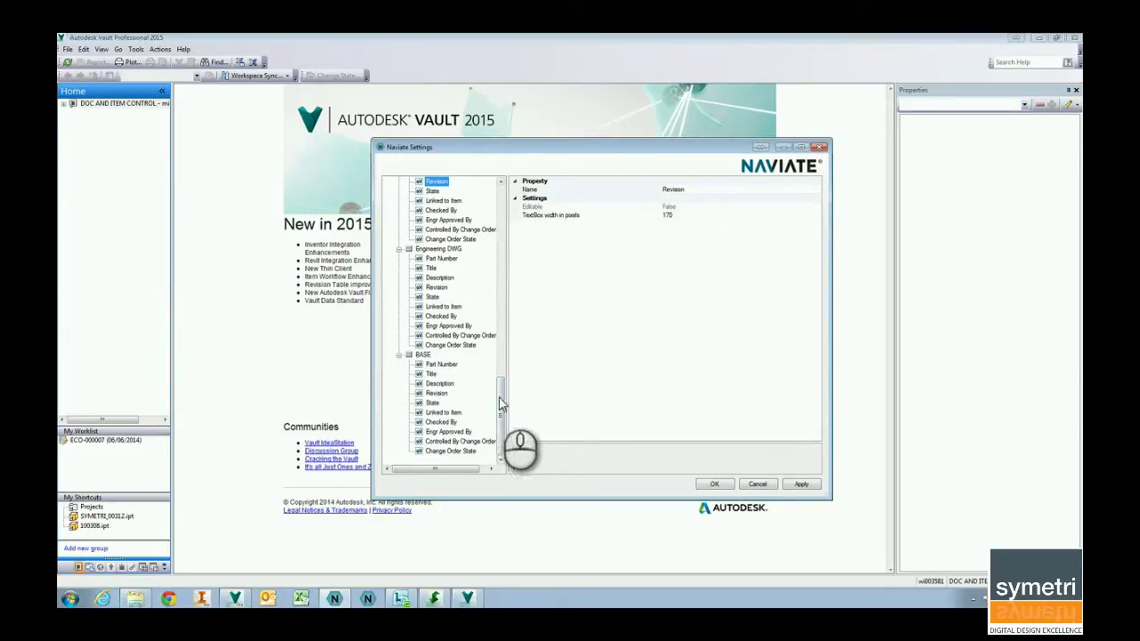
drag(499, 403, 514, 298)
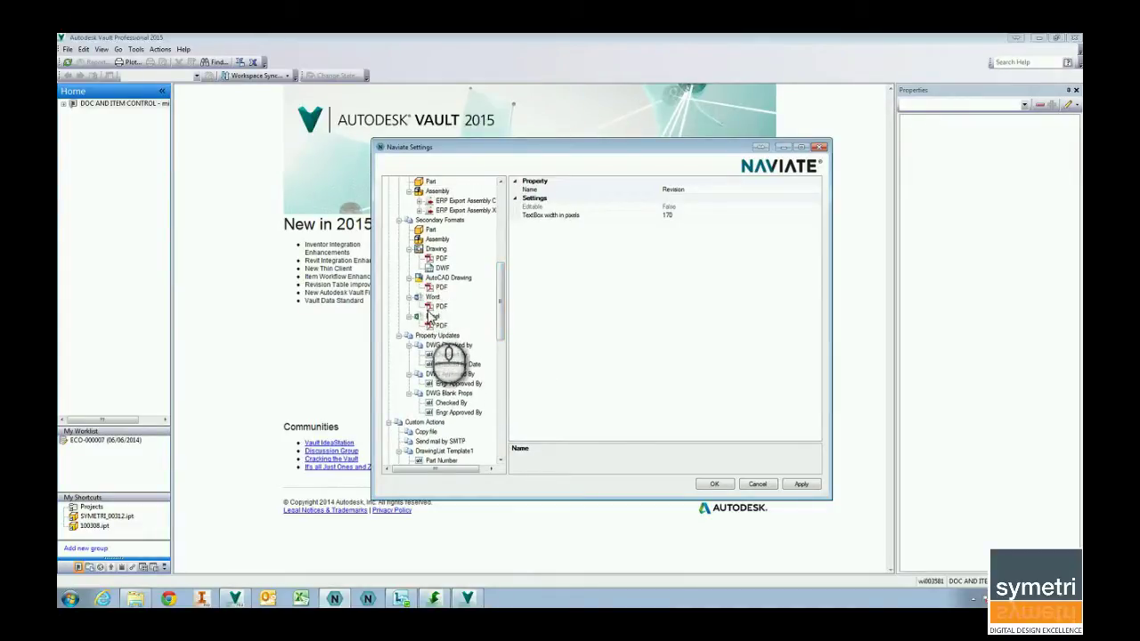
click(433, 297)
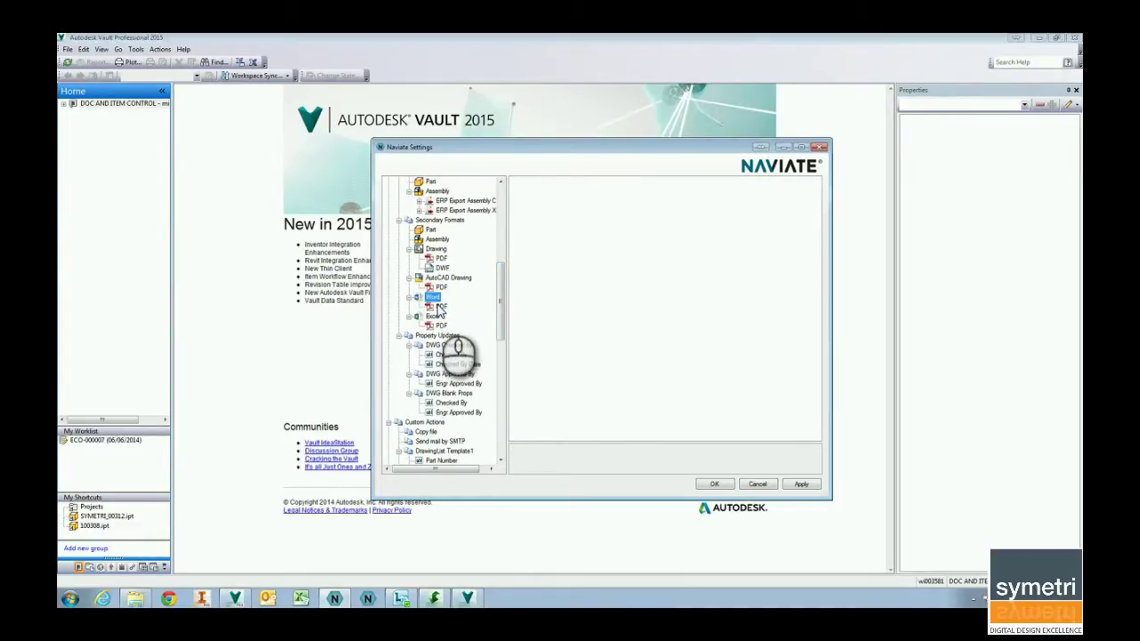
click(440, 306)
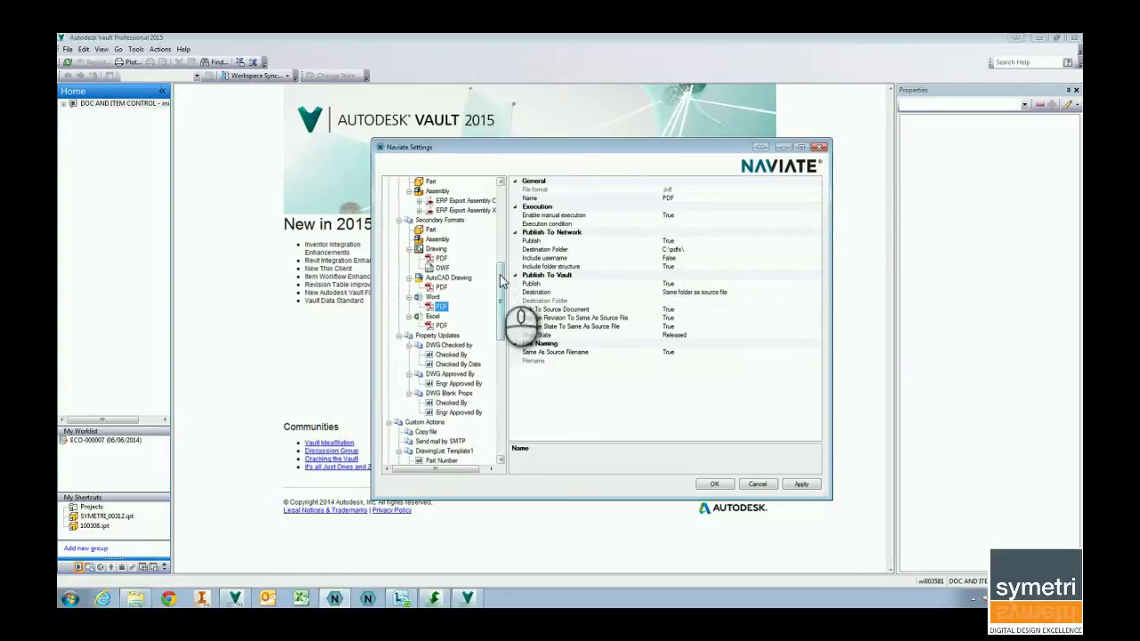
Select the pdf word action set and try an On State Change trigger using Simple Release Process.
drag(501, 294, 514, 221)
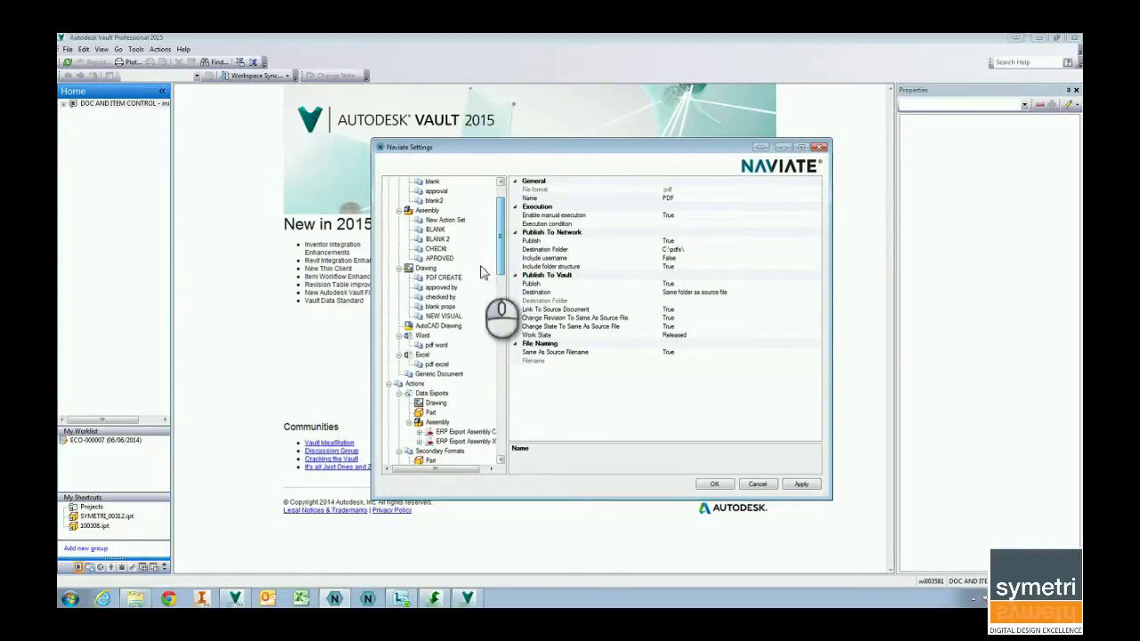
click(436, 344)
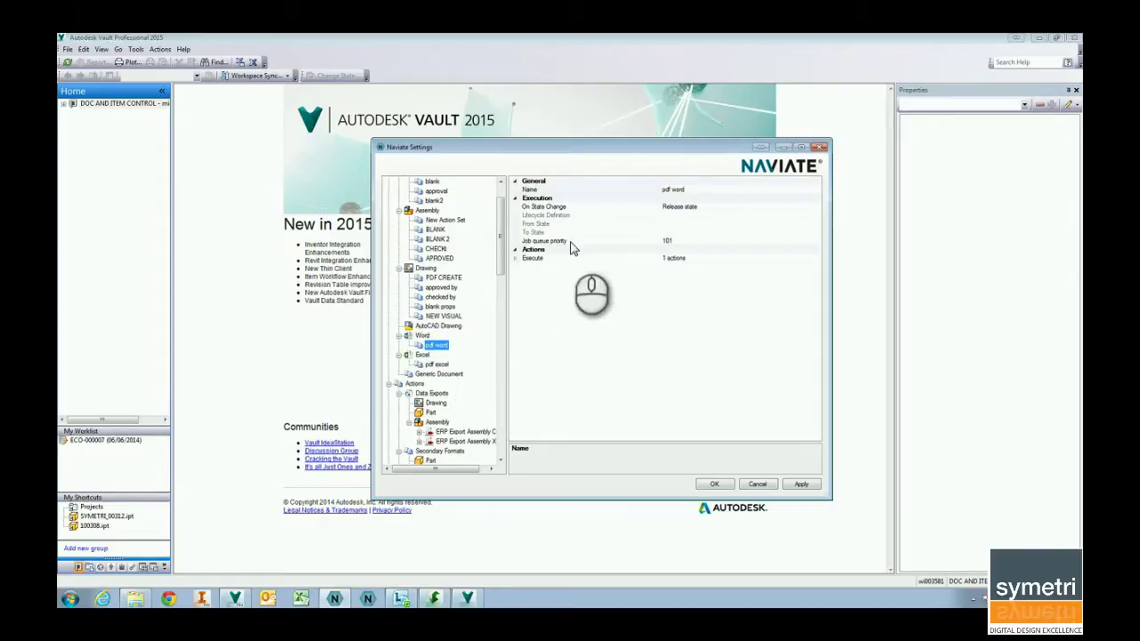
click(816, 206)
click(751, 224)
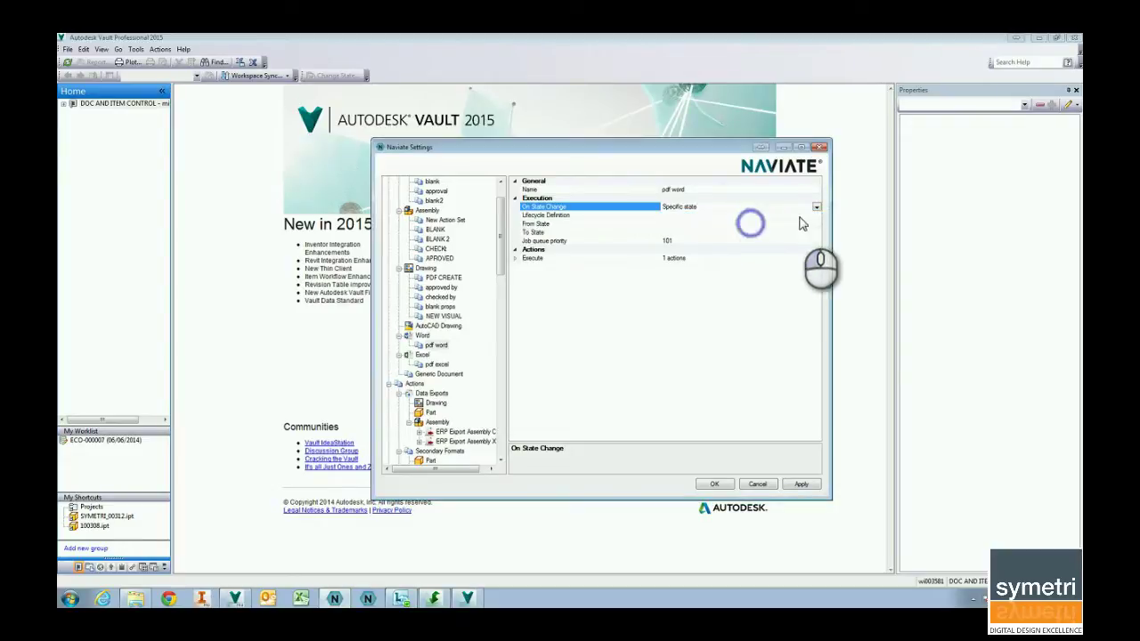
click(816, 215)
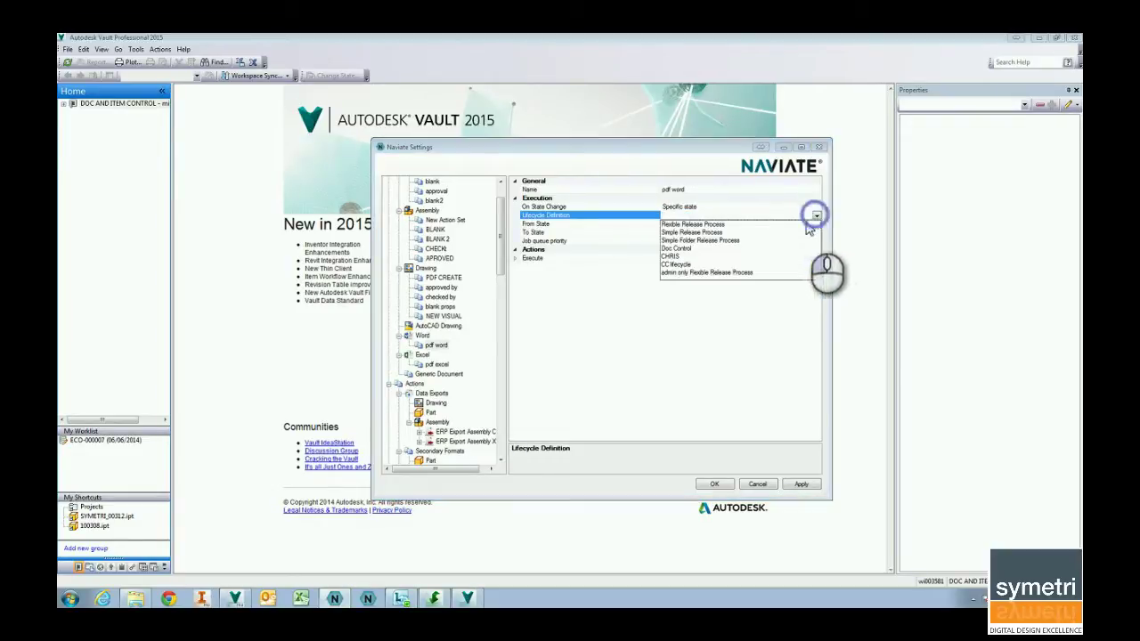
click(701, 234)
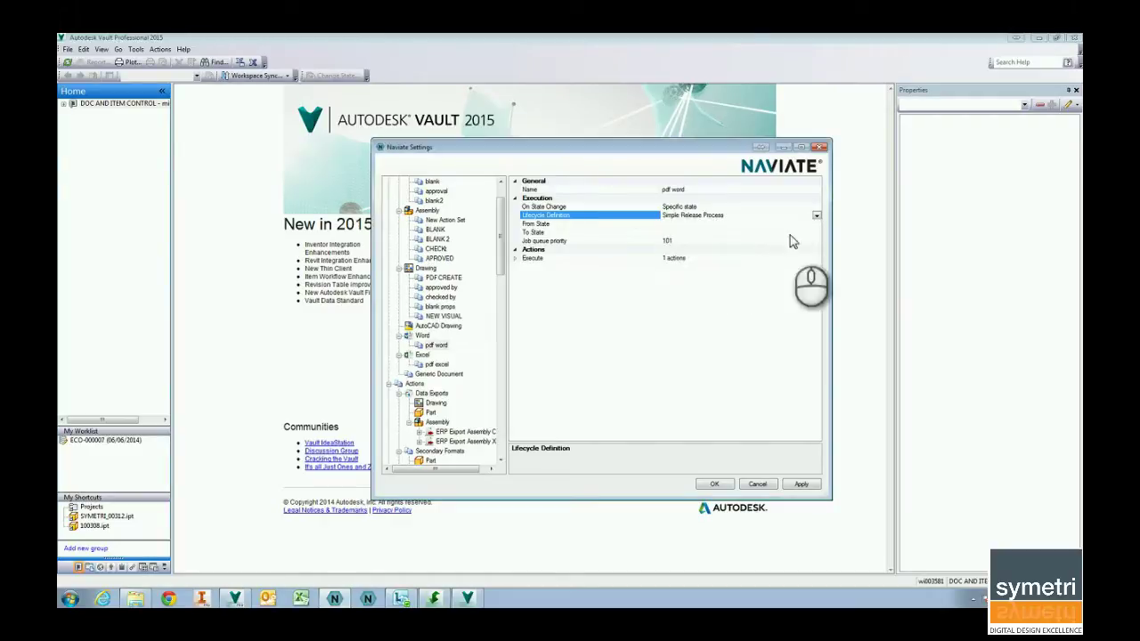
Set the transition from Work in Progress to Released, then switch the trigger back to Release state.
click(810, 224)
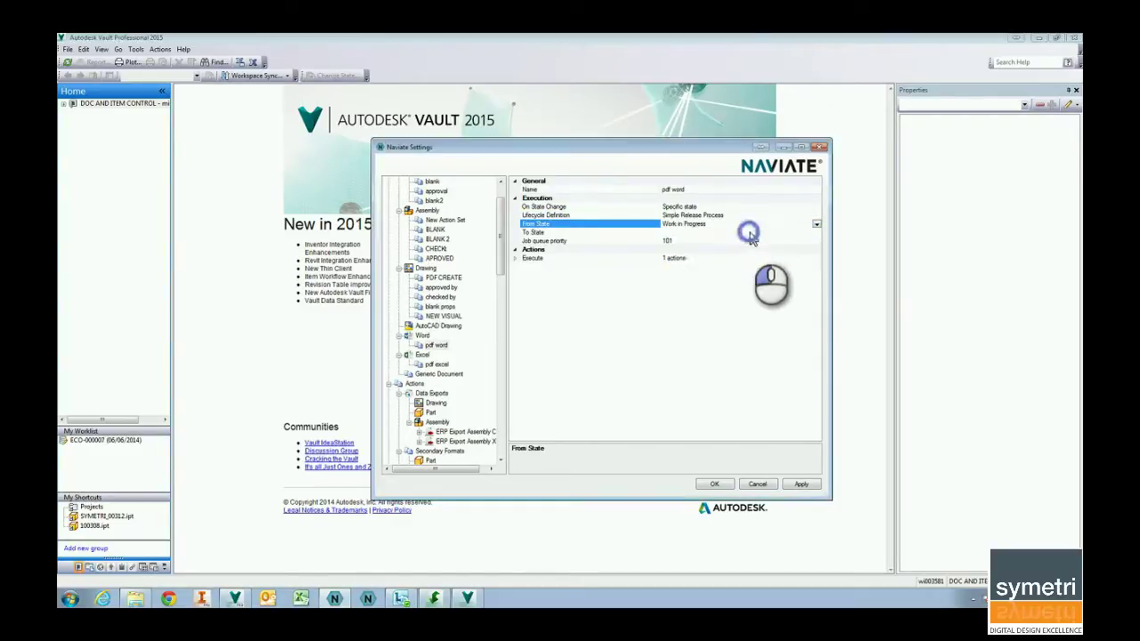
click(750, 233)
click(816, 233)
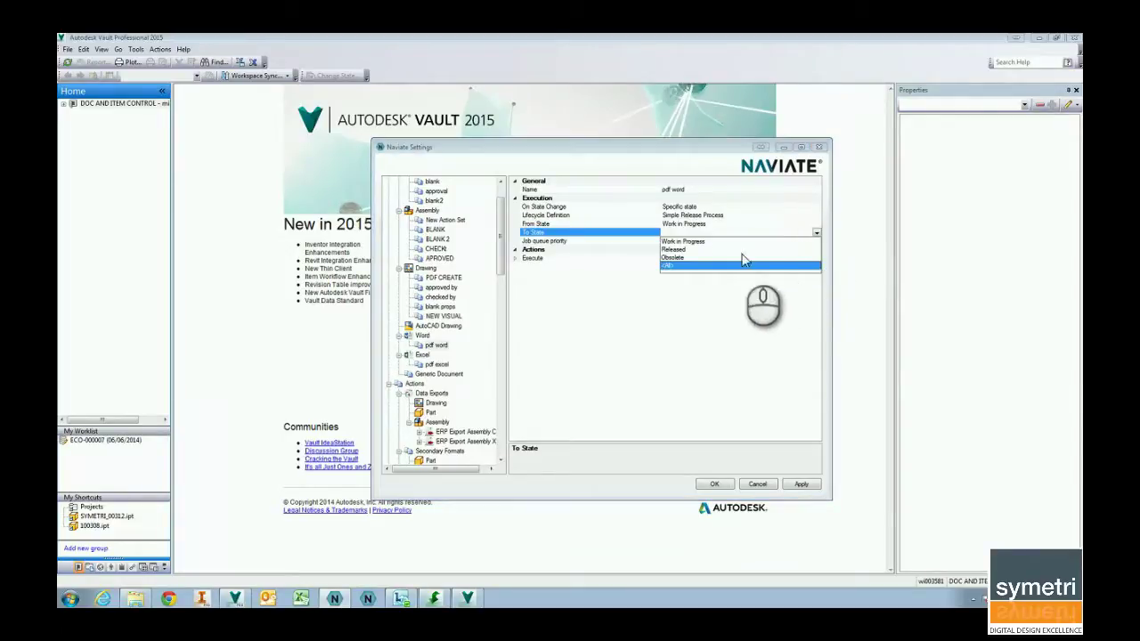
click(675, 250)
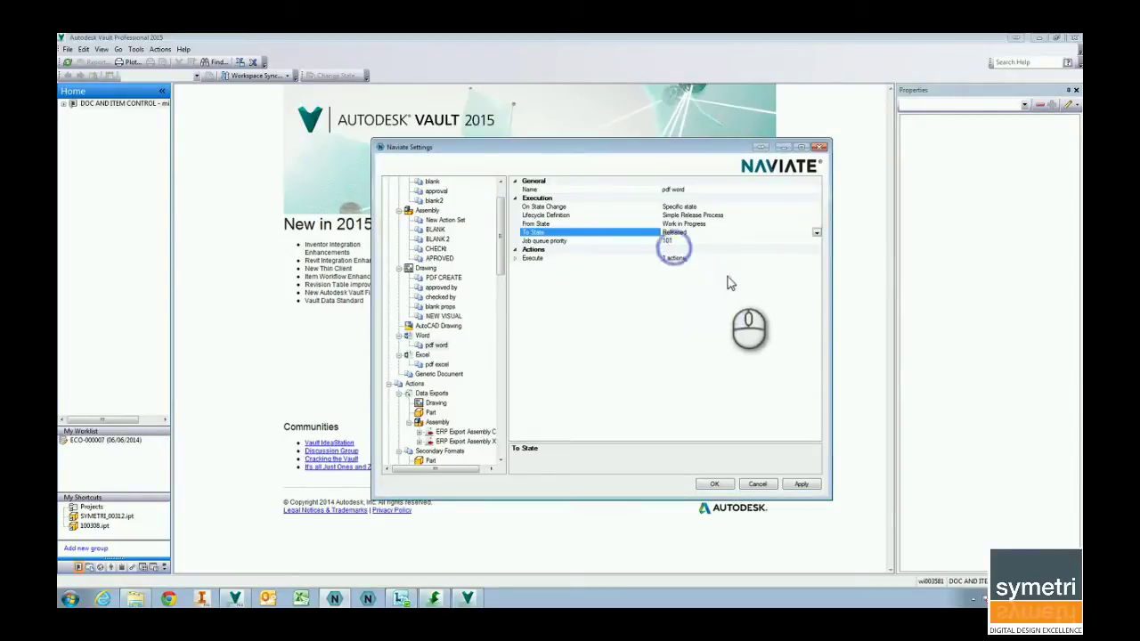
click(816, 208)
click(751, 216)
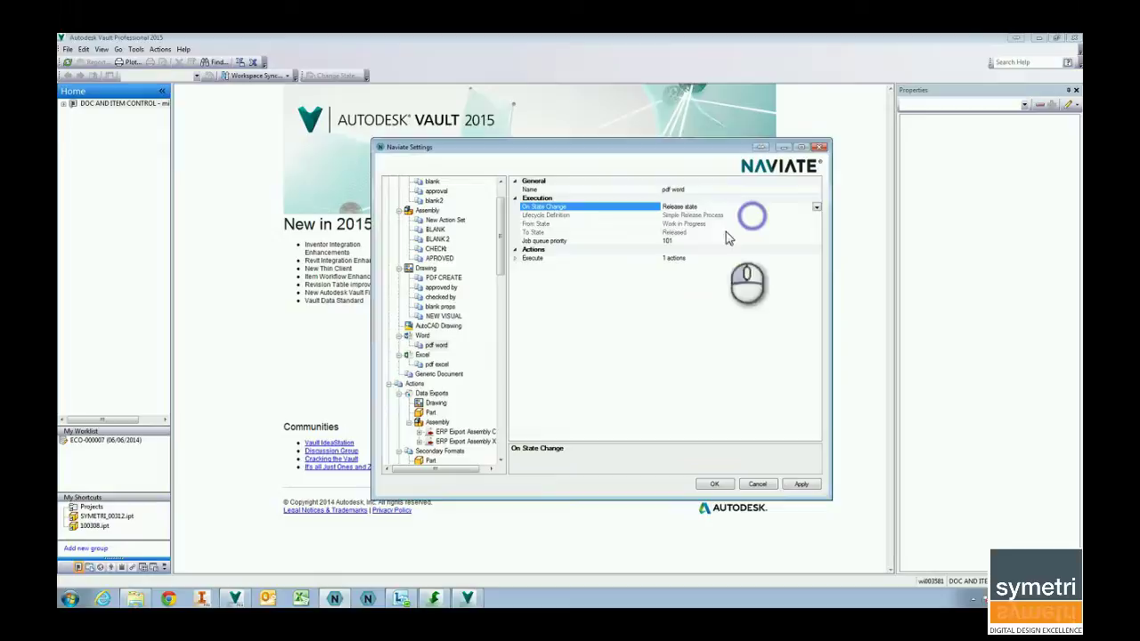
Expand Projects > Marine Crane > DOCUMENTS and select END REPORT.doc.
click(757, 486)
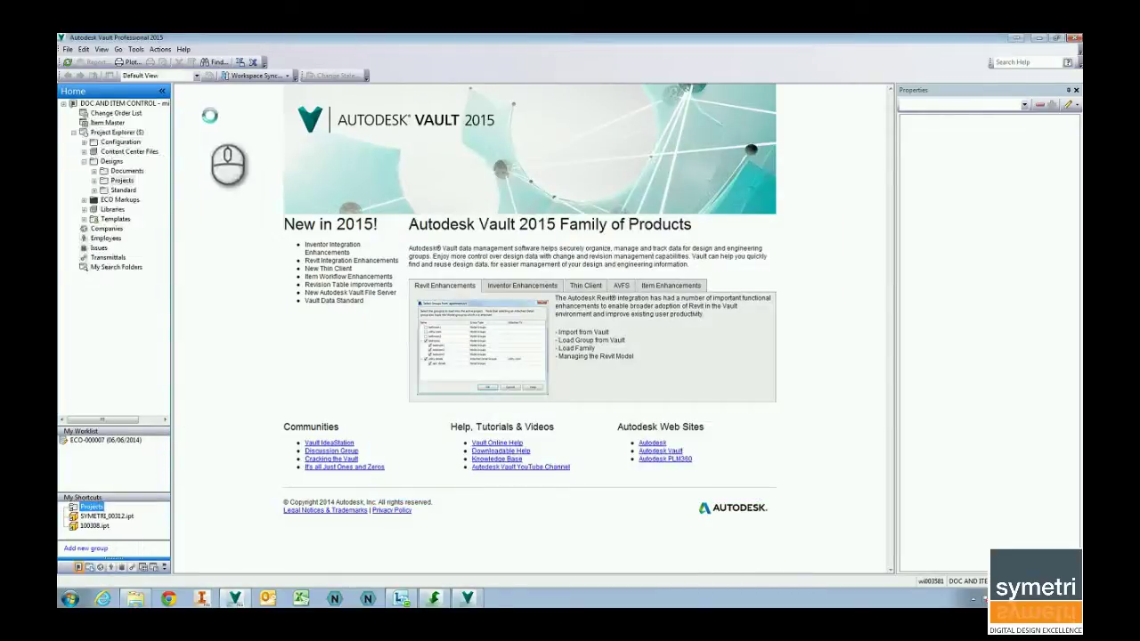
click(122, 181)
click(94, 181)
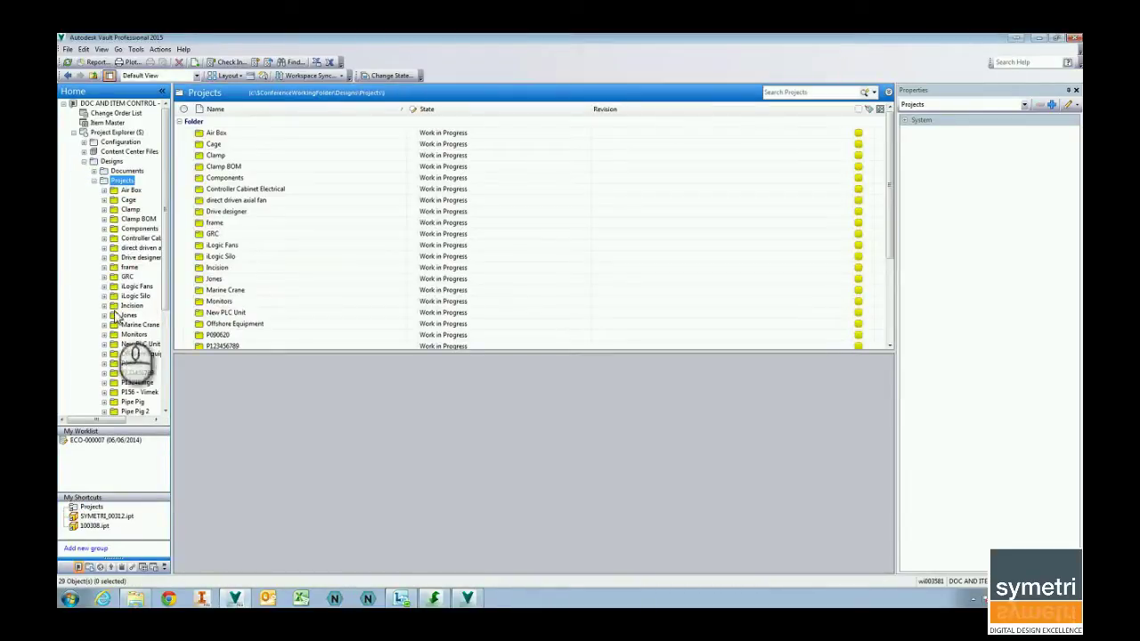
click(136, 325)
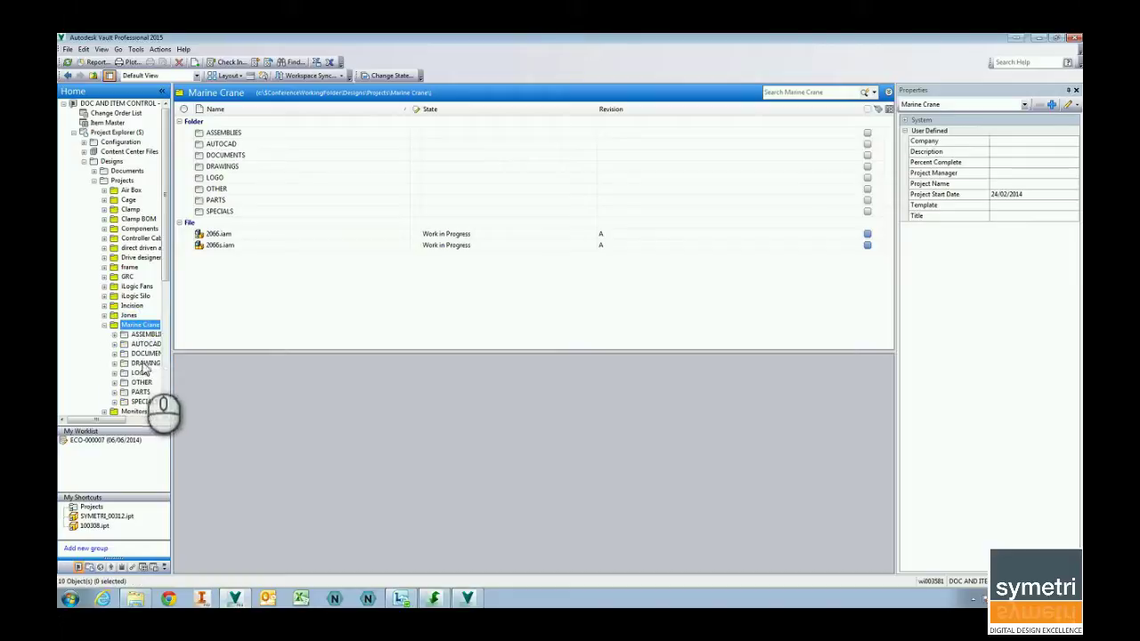
click(143, 354)
click(279, 156)
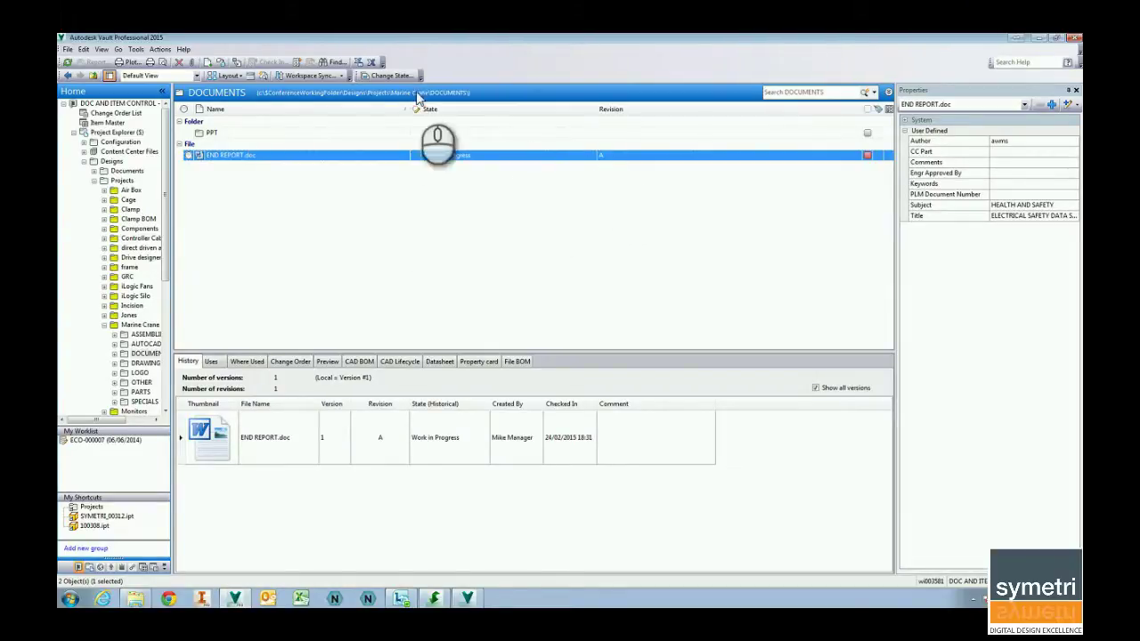
Change END REPORT.doc's state to Released with the comment 'Document Approved'.
click(394, 75)
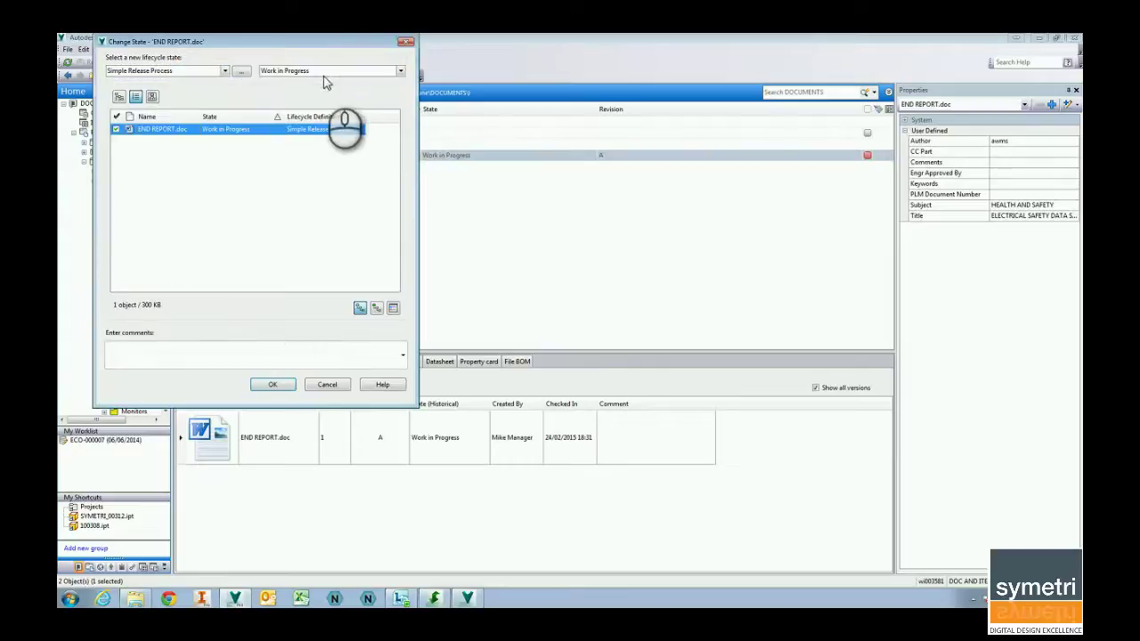
click(325, 71)
click(330, 91)
text(Document Approved)
click(273, 387)
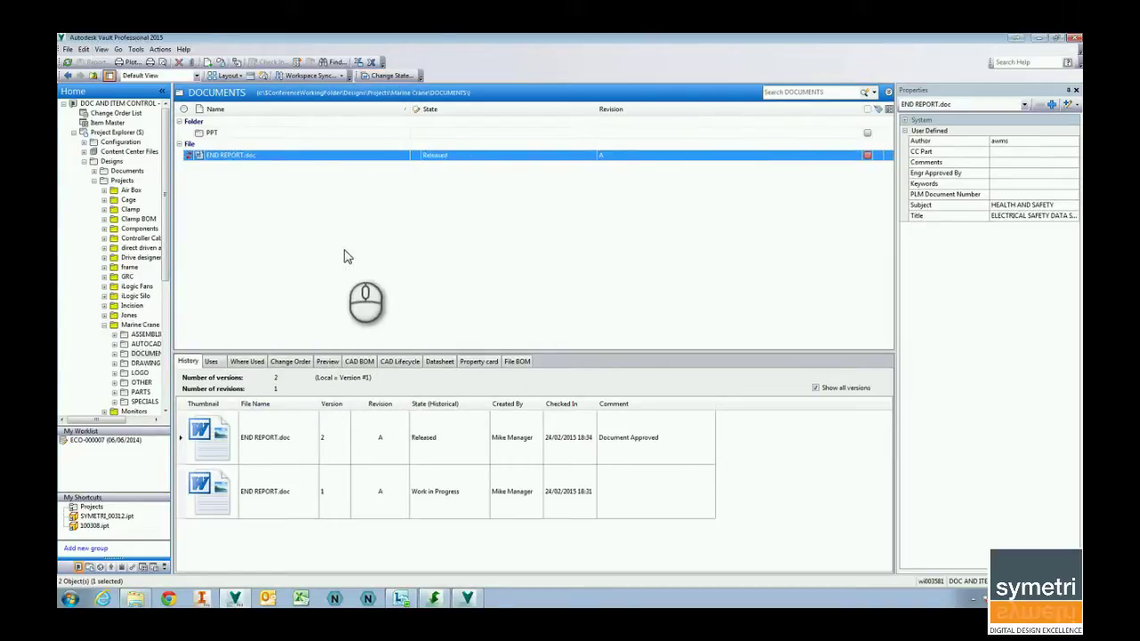
Get the latest version of END REPORT.doc locally.
right_click(324, 155)
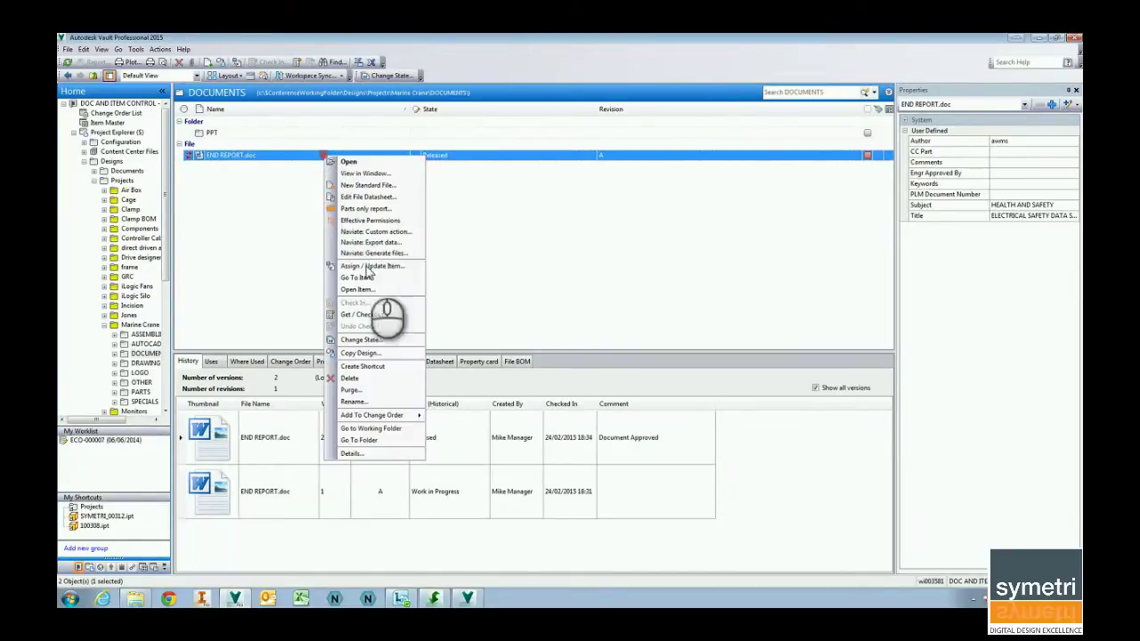
click(361, 315)
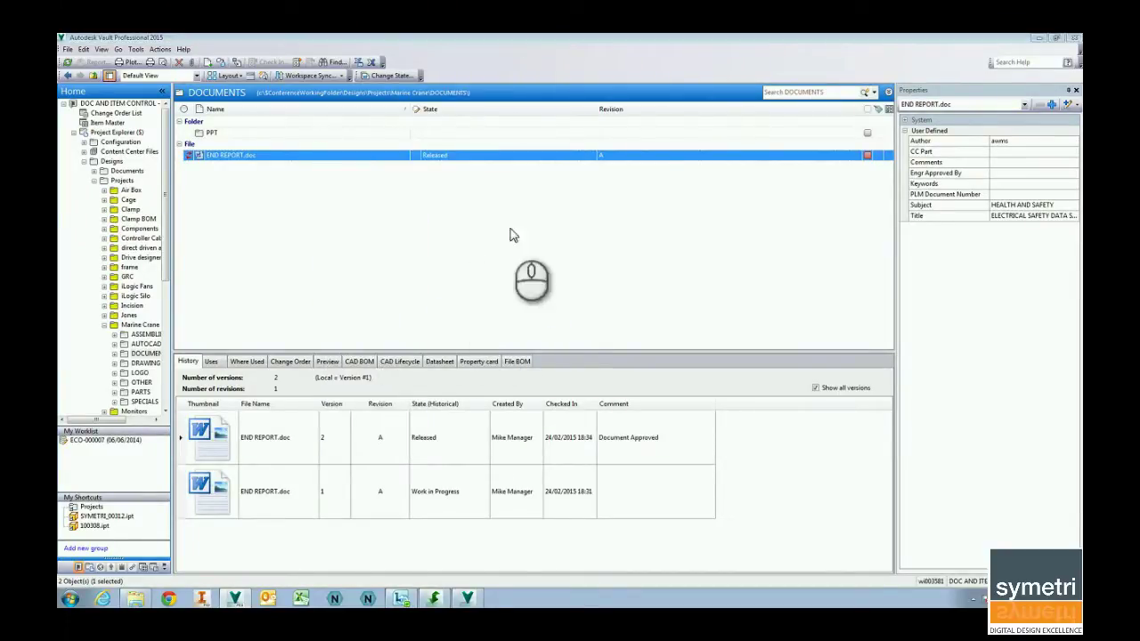
click(593, 250)
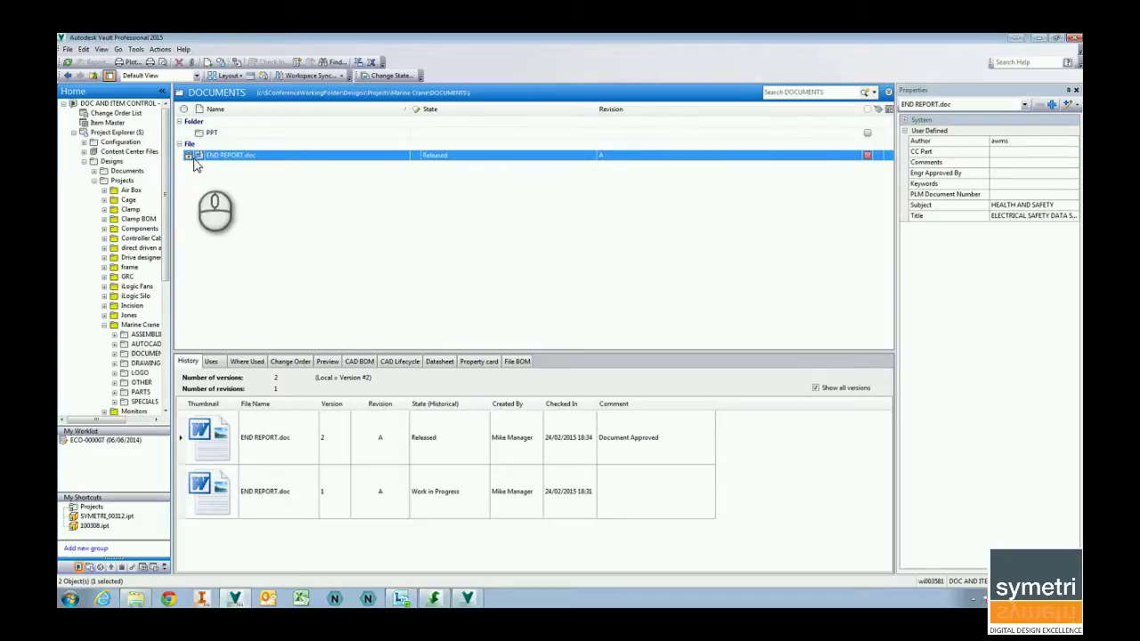
In Job Processor, pause and then resume processing so the queued pdf word job runs.
click(468, 599)
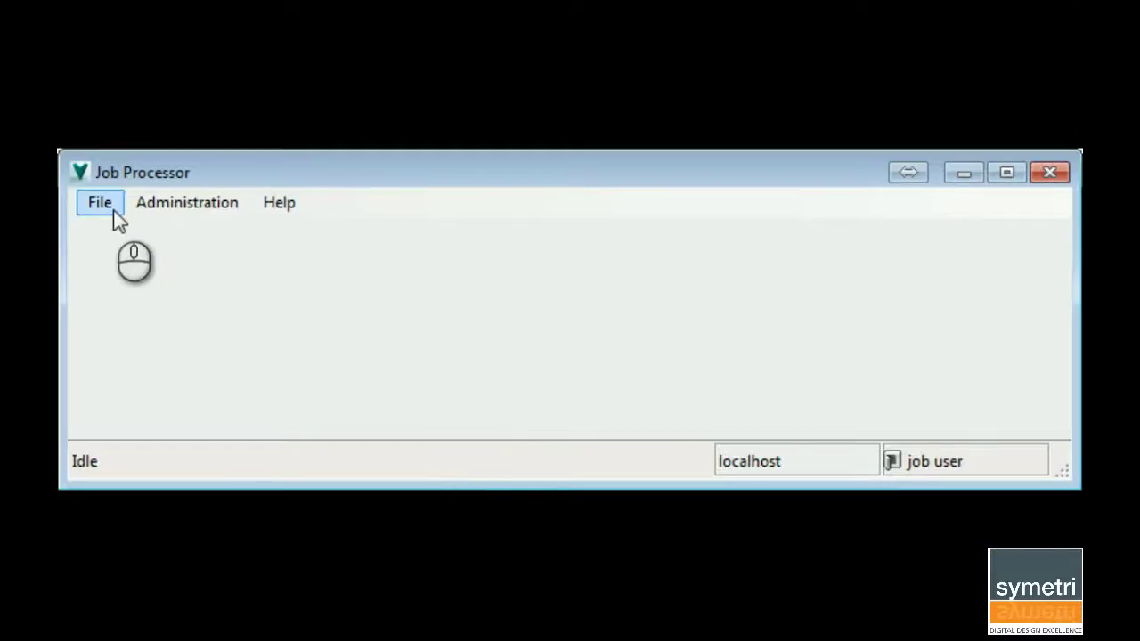
click(107, 207)
click(124, 231)
click(100, 203)
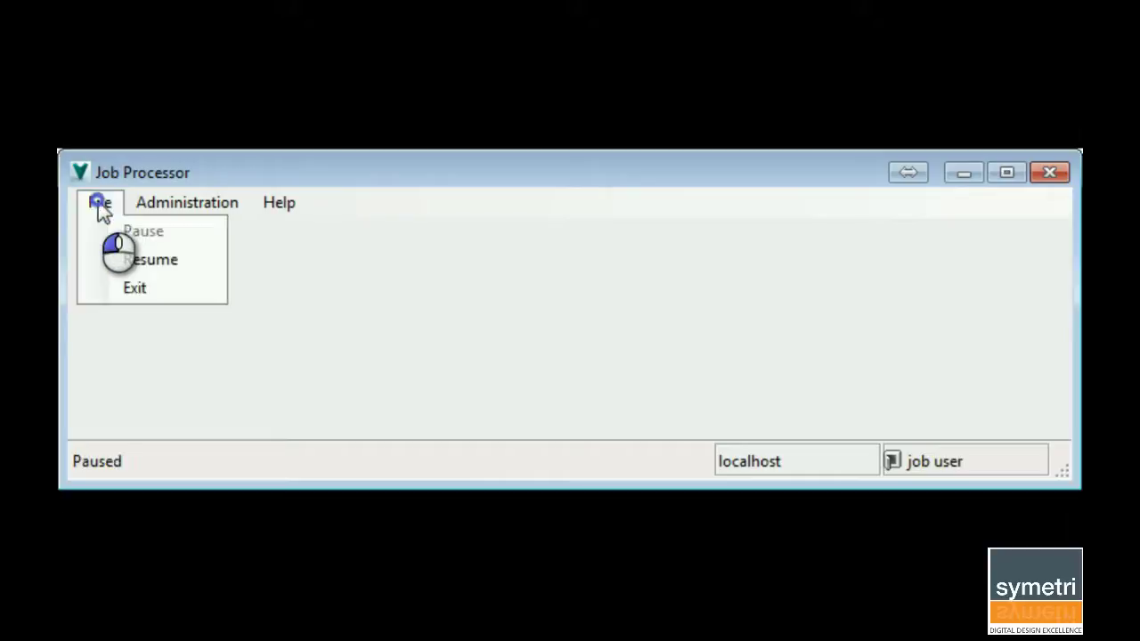
click(110, 258)
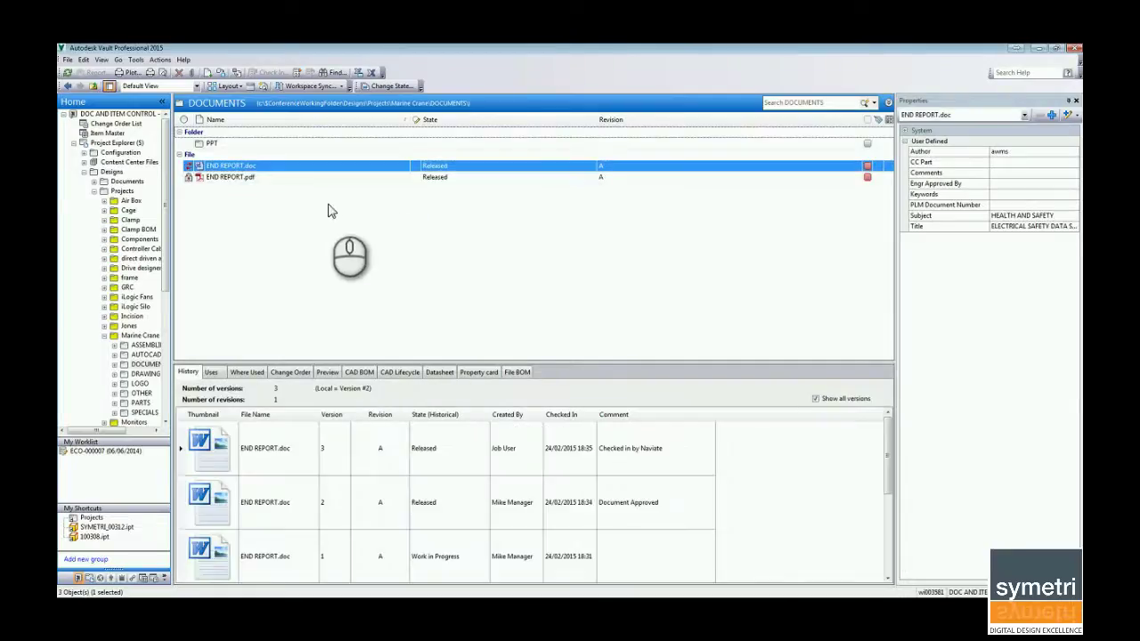
Select END REPORT.pdf to review its history showing Naviate created and released it.
click(240, 180)
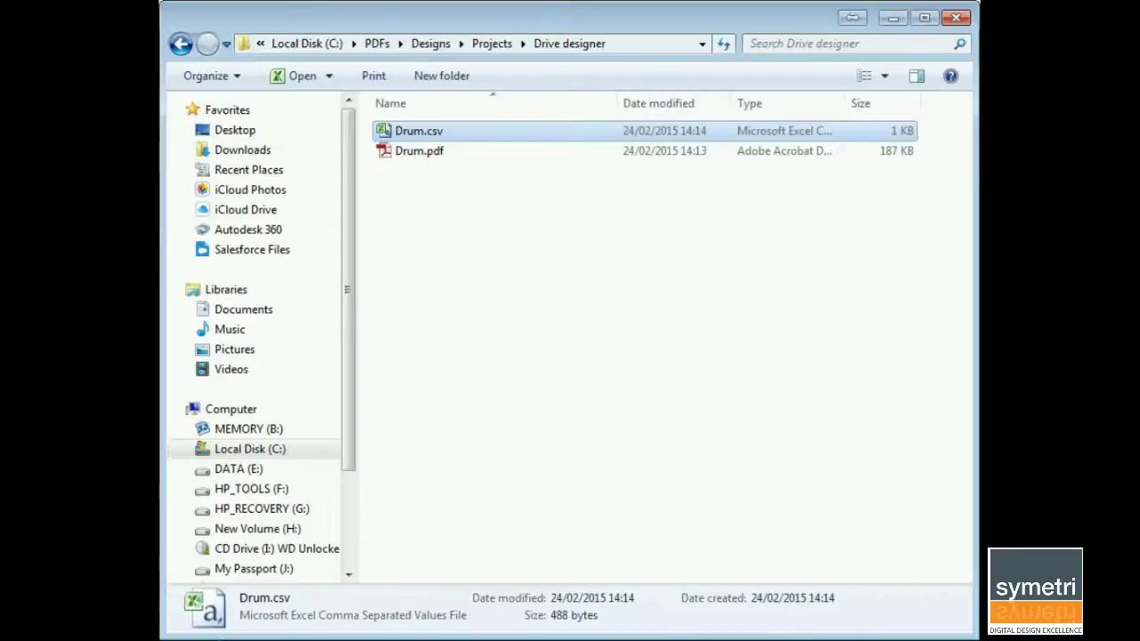
Browse to C:\PDFs\Designs\Projects\Marine Crane\DOCUMENTS to confirm END REPORT.pdf, then close Explorer.
click(262, 450)
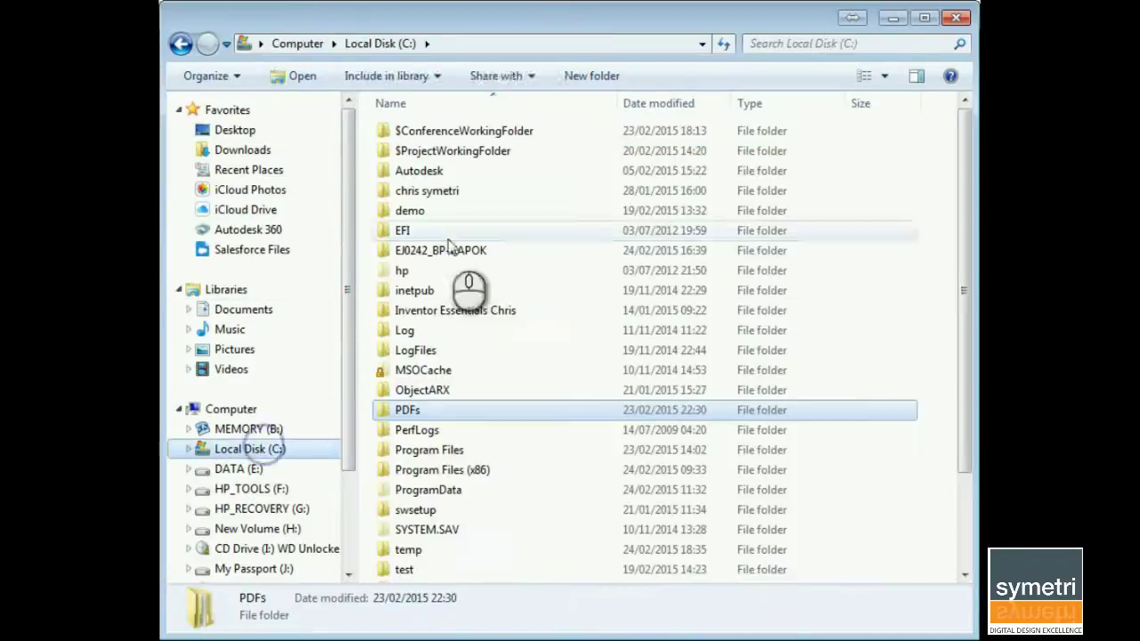
double_click(409, 410)
double_click(424, 152)
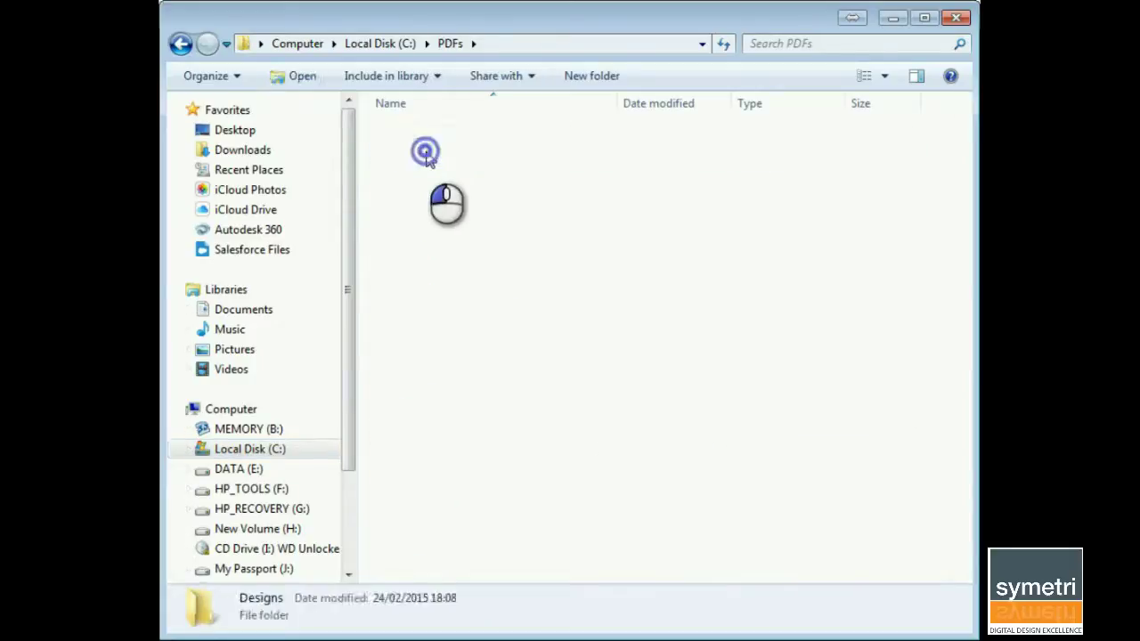
double_click(431, 151)
double_click(431, 152)
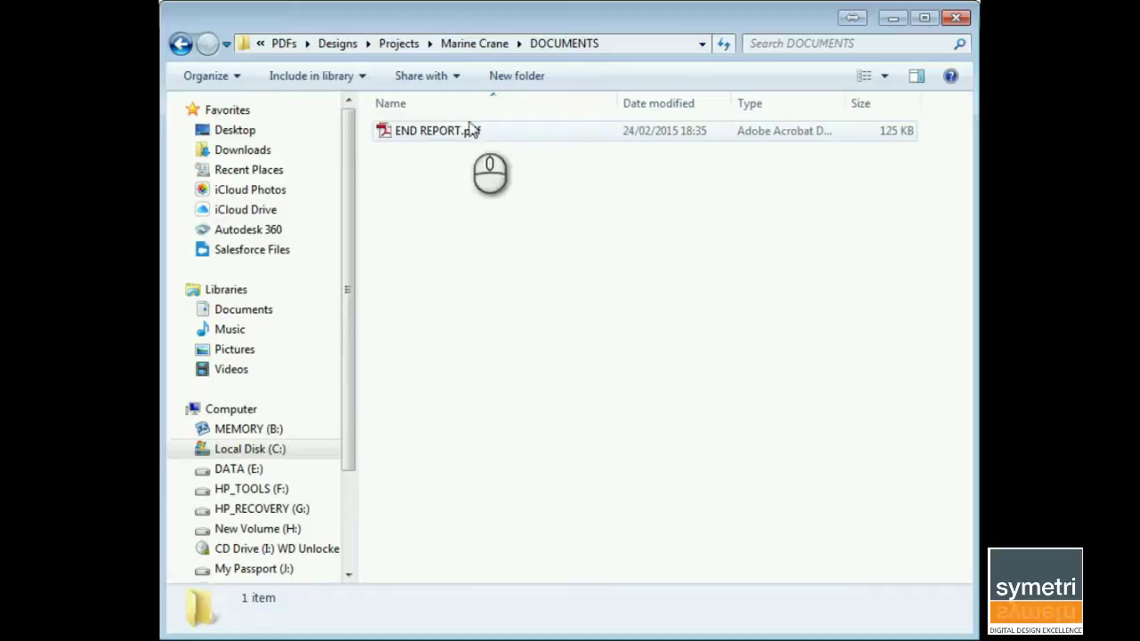
click(958, 18)
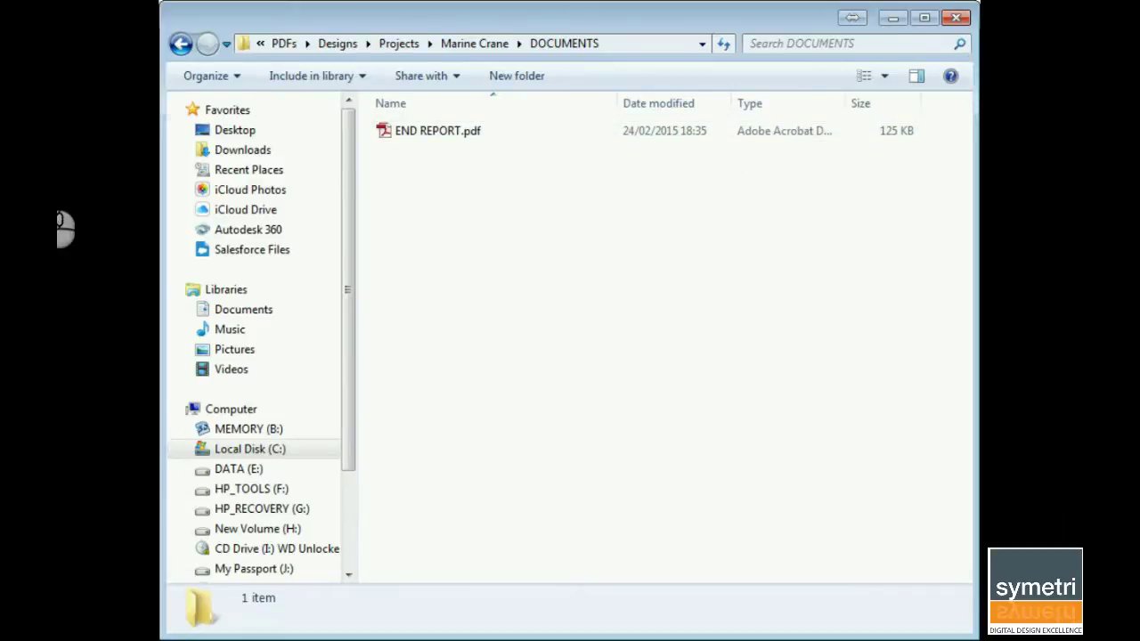
Move END REPORT.doc to Work in Progress with the comment 'Available for editing'.
click(437, 166)
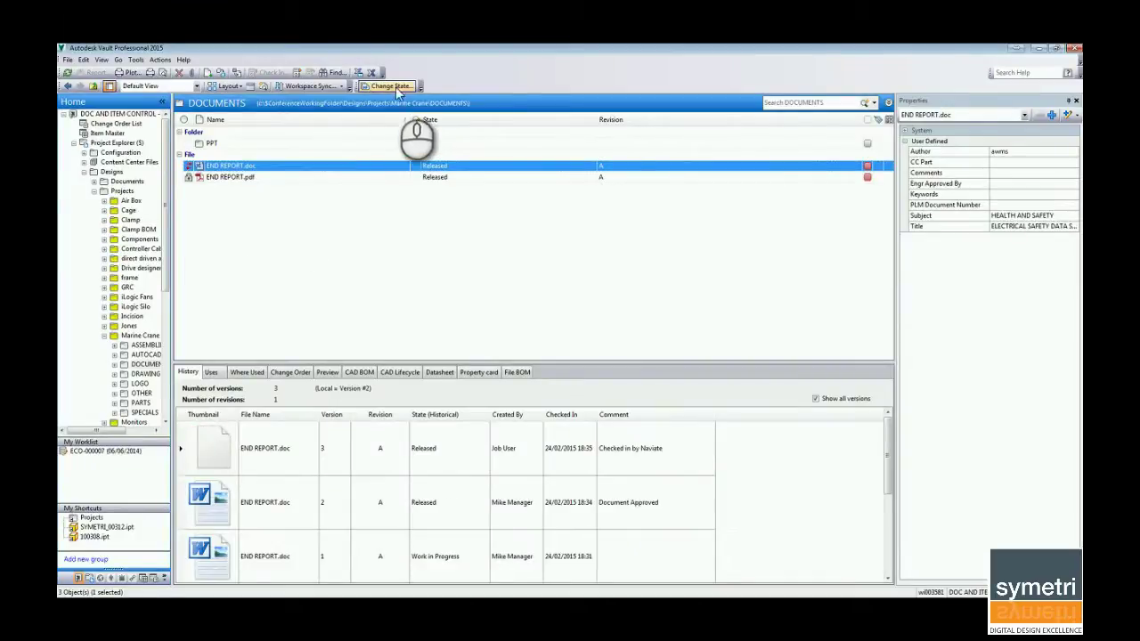
click(392, 86)
click(331, 81)
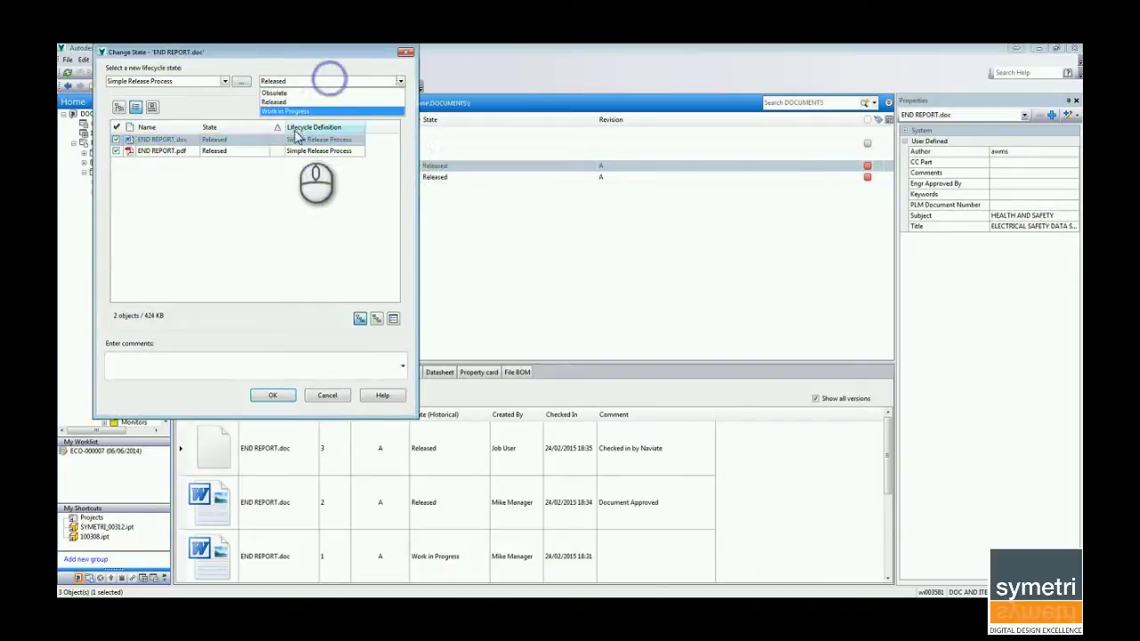
click(318, 106)
text(Available for editing)
click(274, 396)
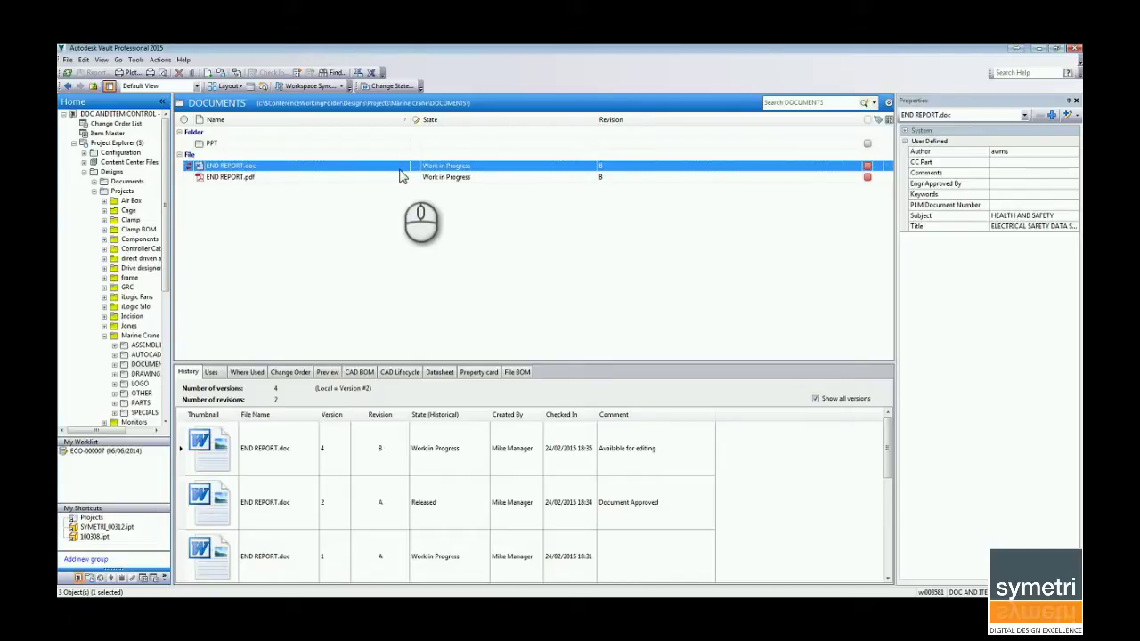
Release END REPORT.doc again, bumping it to revision B.
click(396, 86)
click(357, 98)
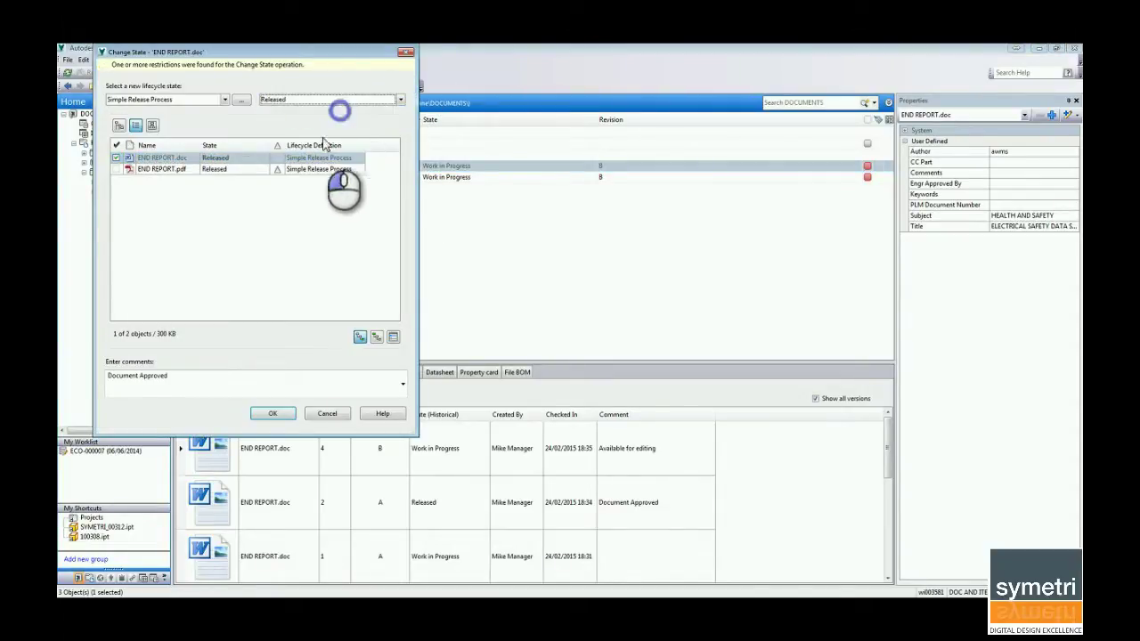
click(275, 413)
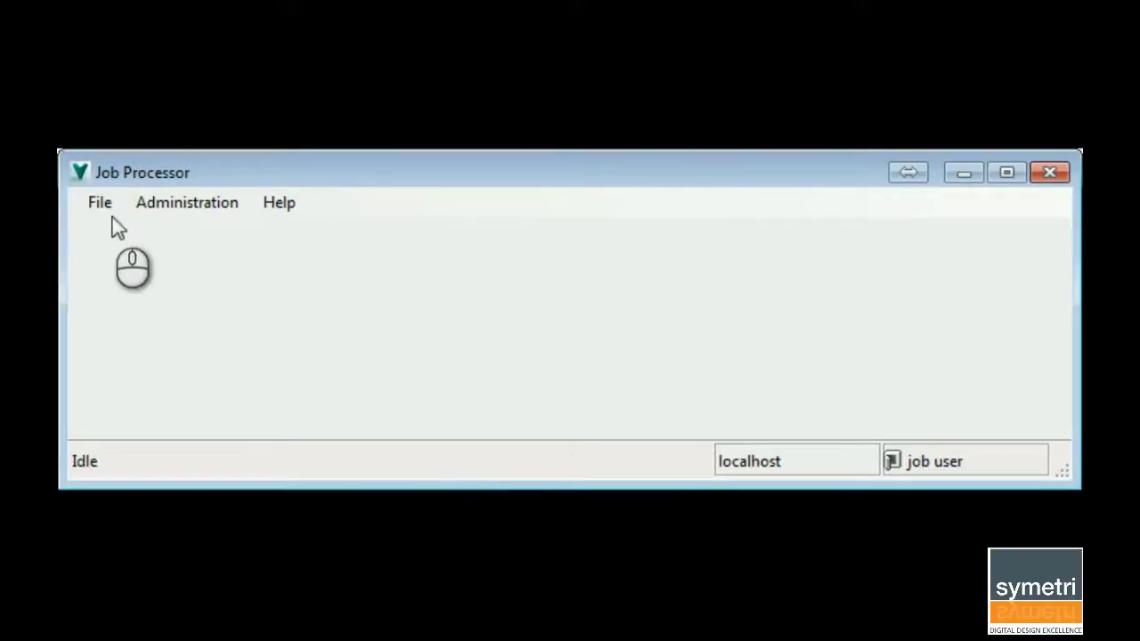
Pause and then resume the Job Processor queue so the waiting Naviate jobs run.
click(100, 203)
click(111, 232)
click(100, 203)
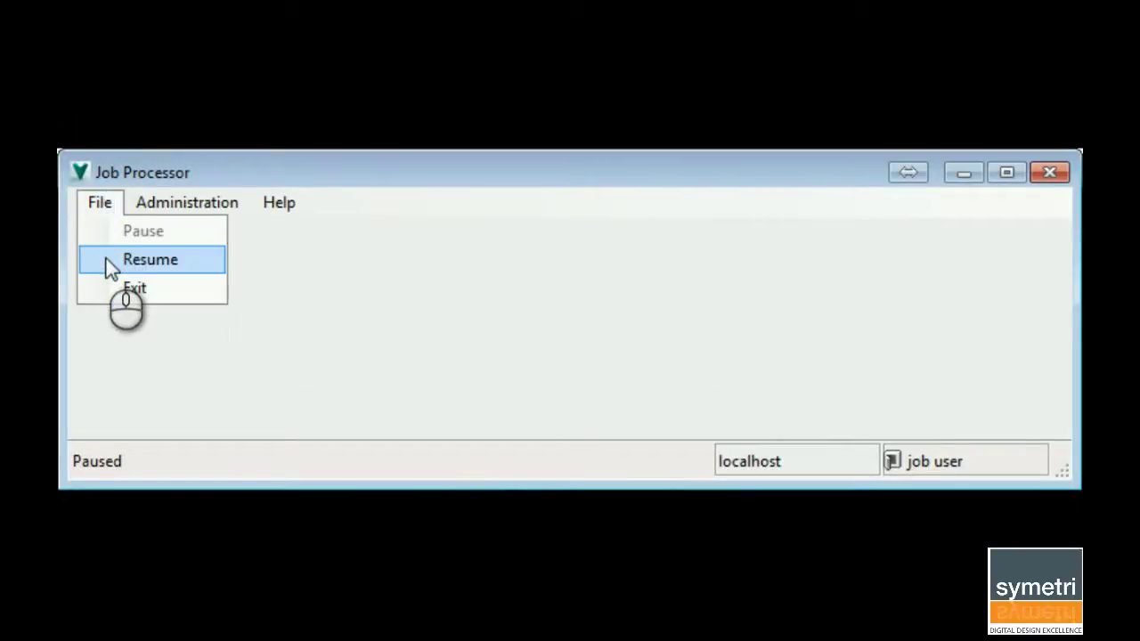
click(110, 260)
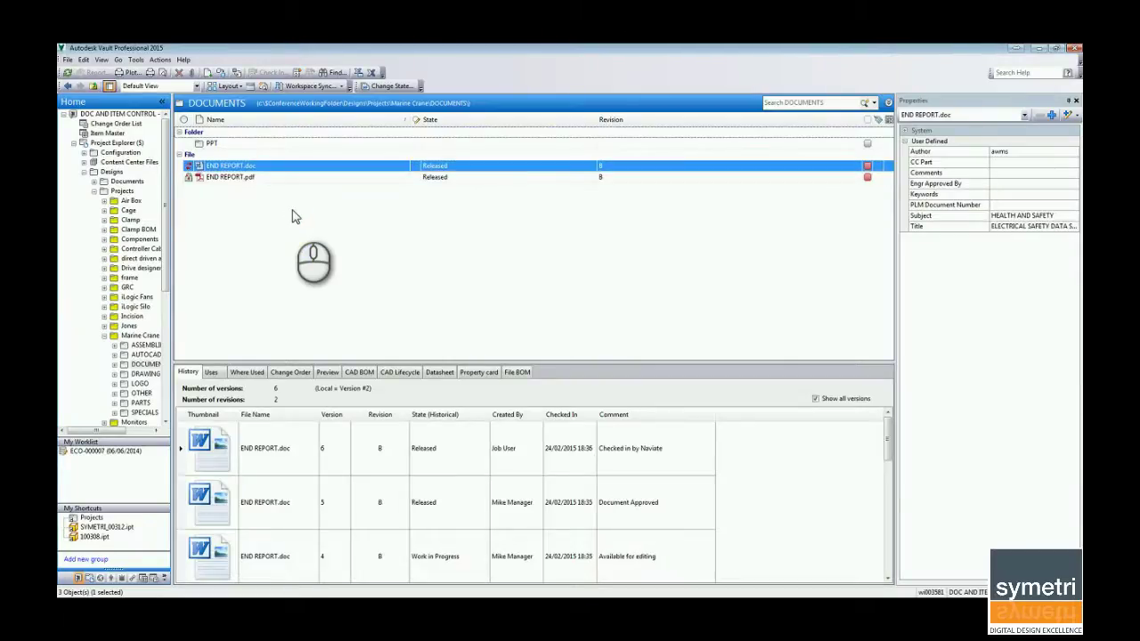
Select END REPORT.pdf and review its history showing released revision B, version 5, by Naviate.
click(452, 176)
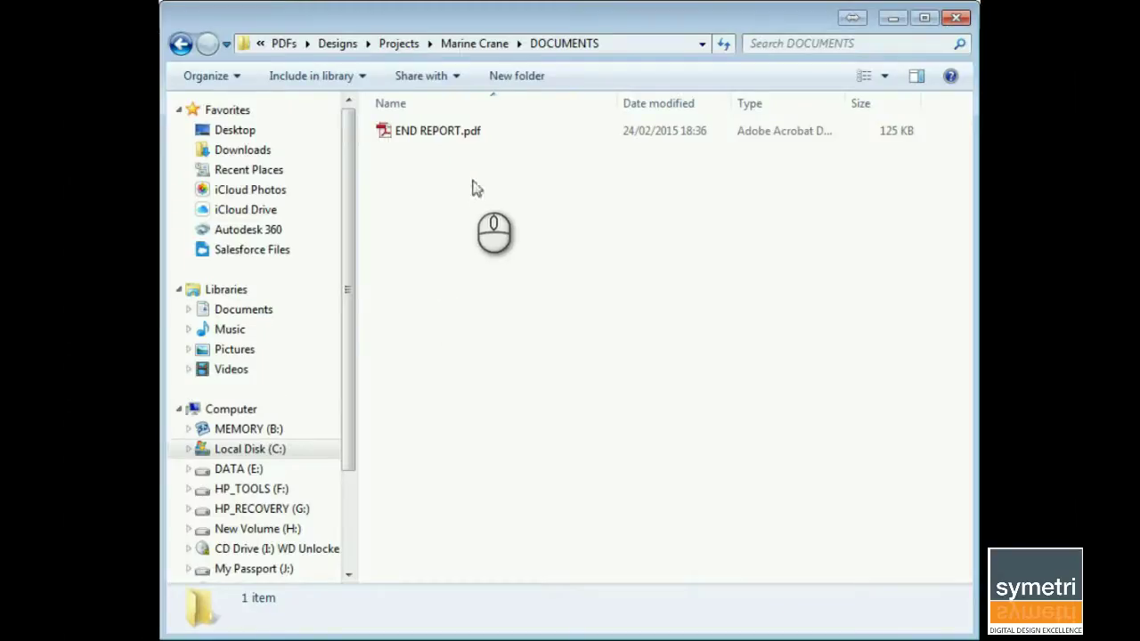
click(472, 180)
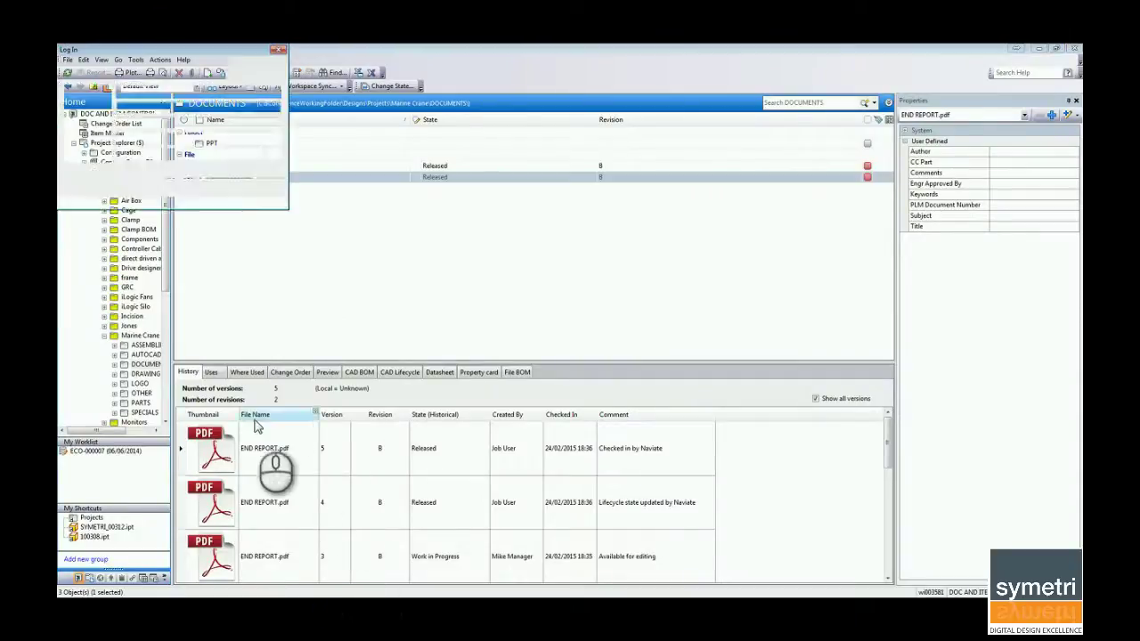
Review the Check, Approval and Approved By action sets in Naviate Settings.
click(178, 183)
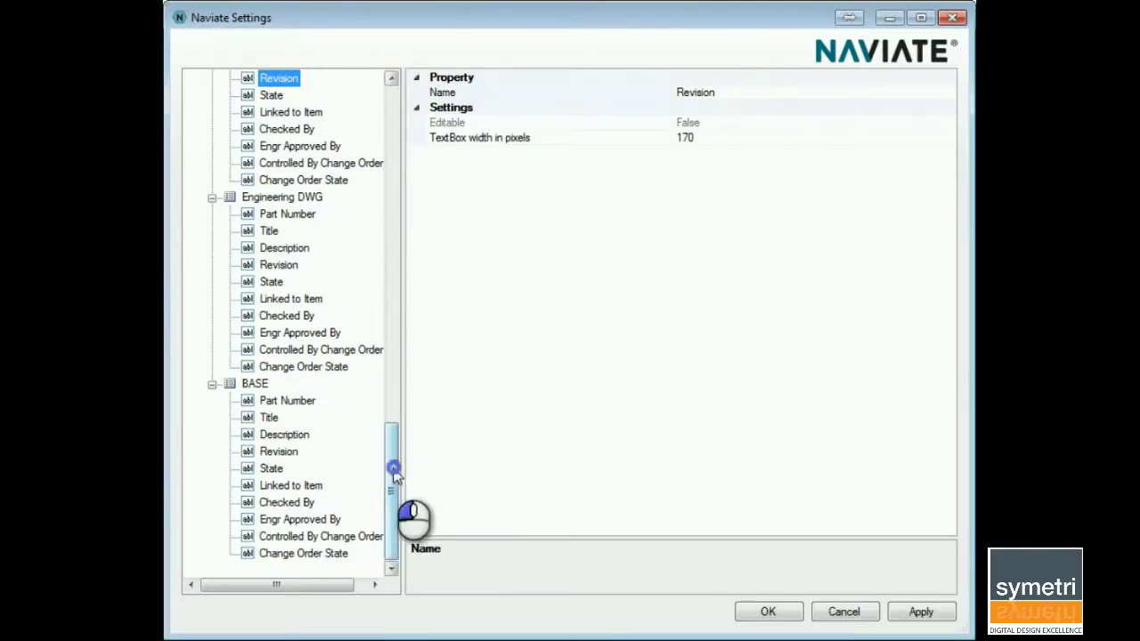
drag(394, 472, 391, 129)
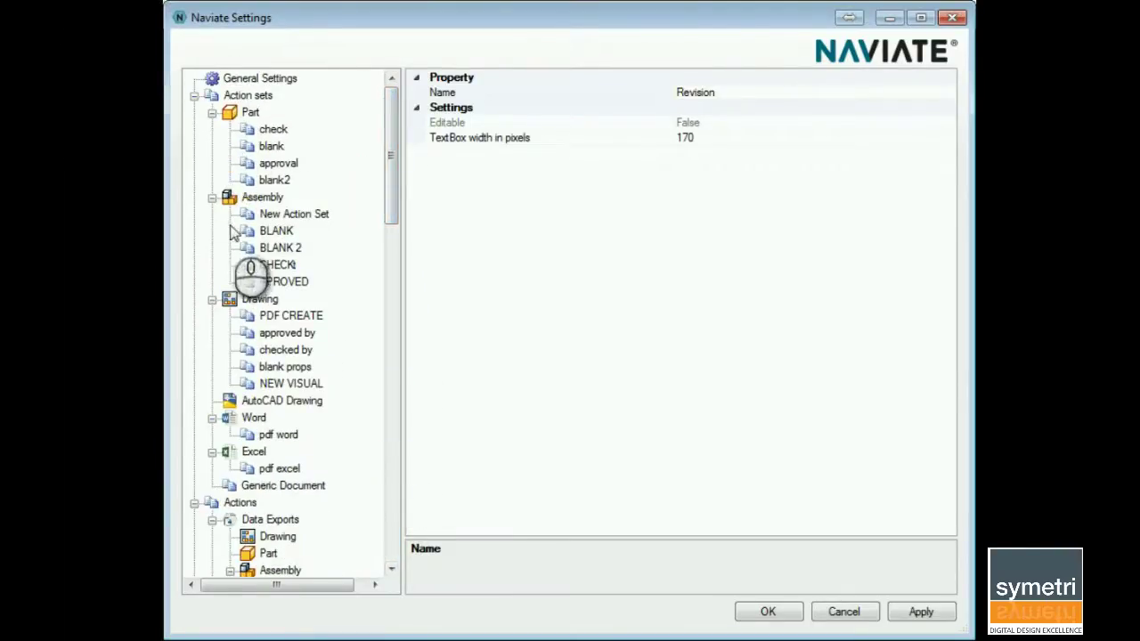
scroll(227, 134, down, 1)
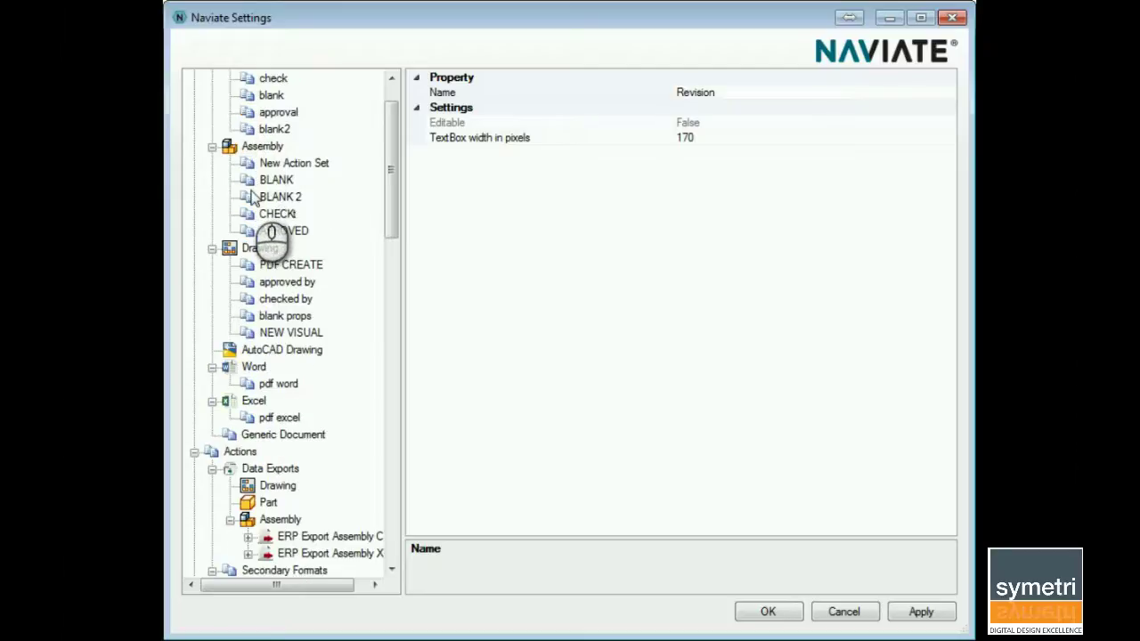
scroll(253, 198, up, 1)
click(269, 130)
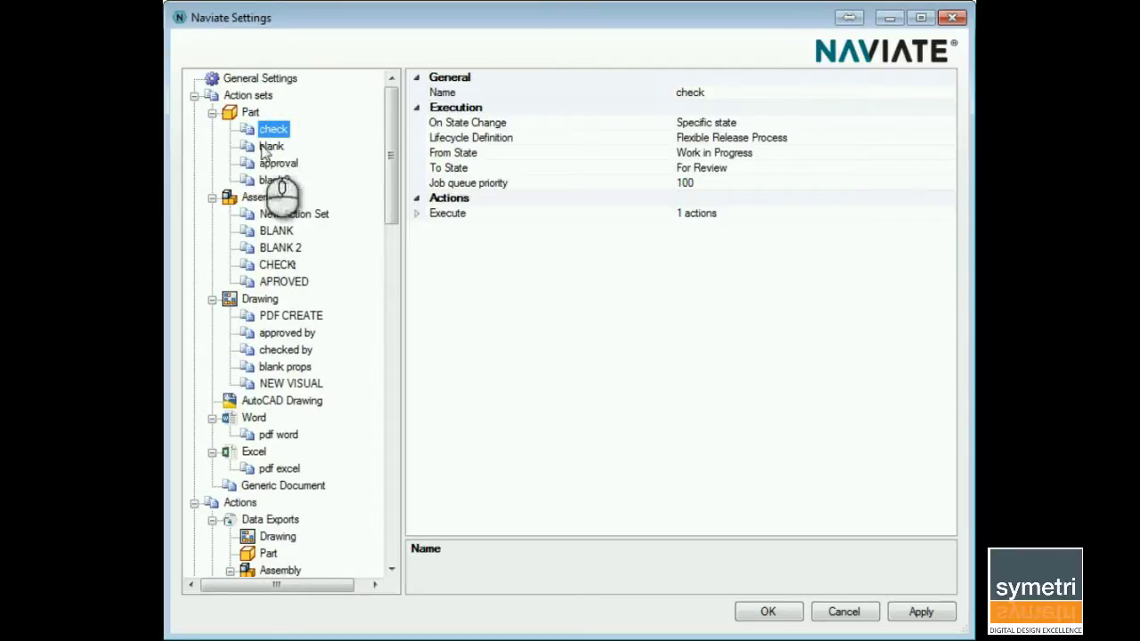
click(274, 163)
scroll(262, 189, down, 2)
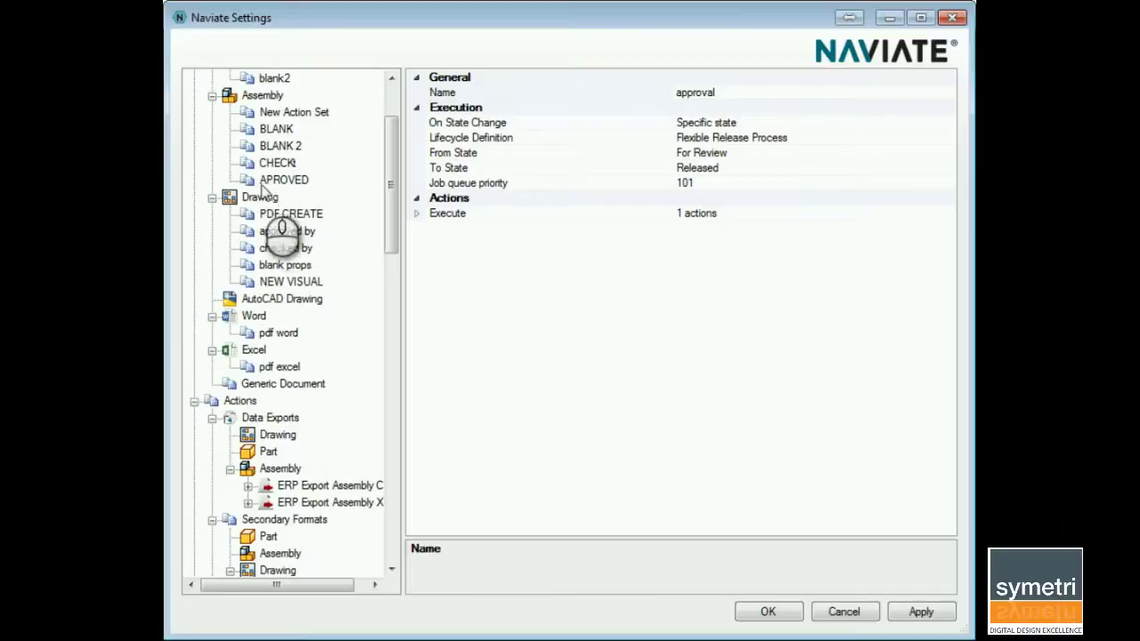
click(267, 231)
Show the ERP Export Assembly XML settings under Data Exports > Assembly.
scroll(257, 261, down, 1)
scroll(255, 255, down, 2)
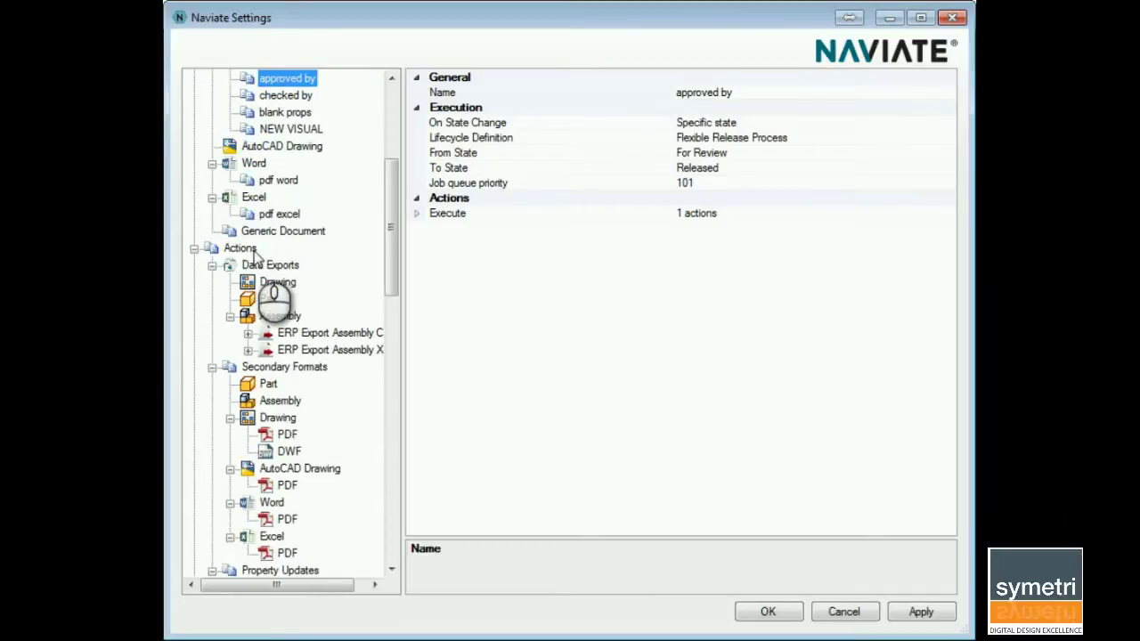
scroll(255, 258, down, 1)
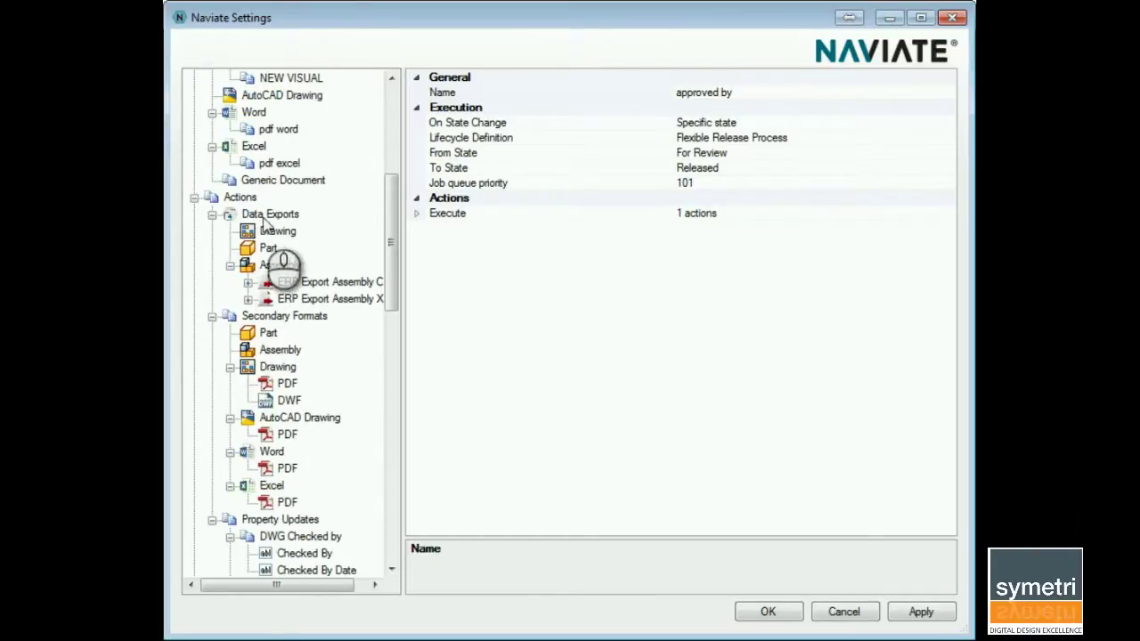
click(278, 265)
click(325, 299)
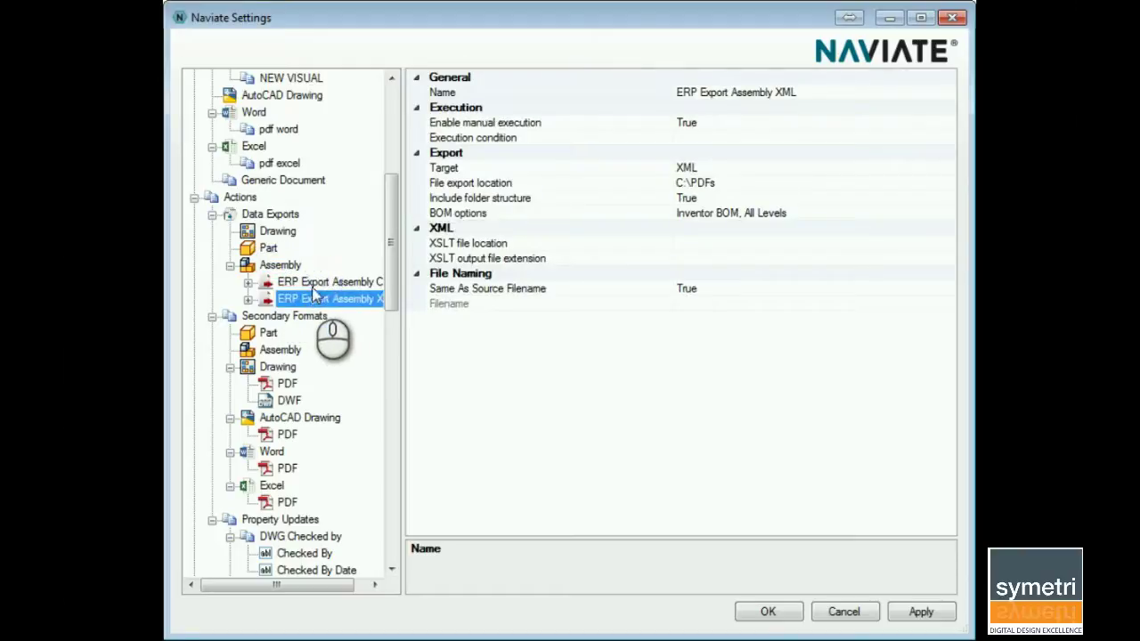
scroll(335, 287, down, 2)
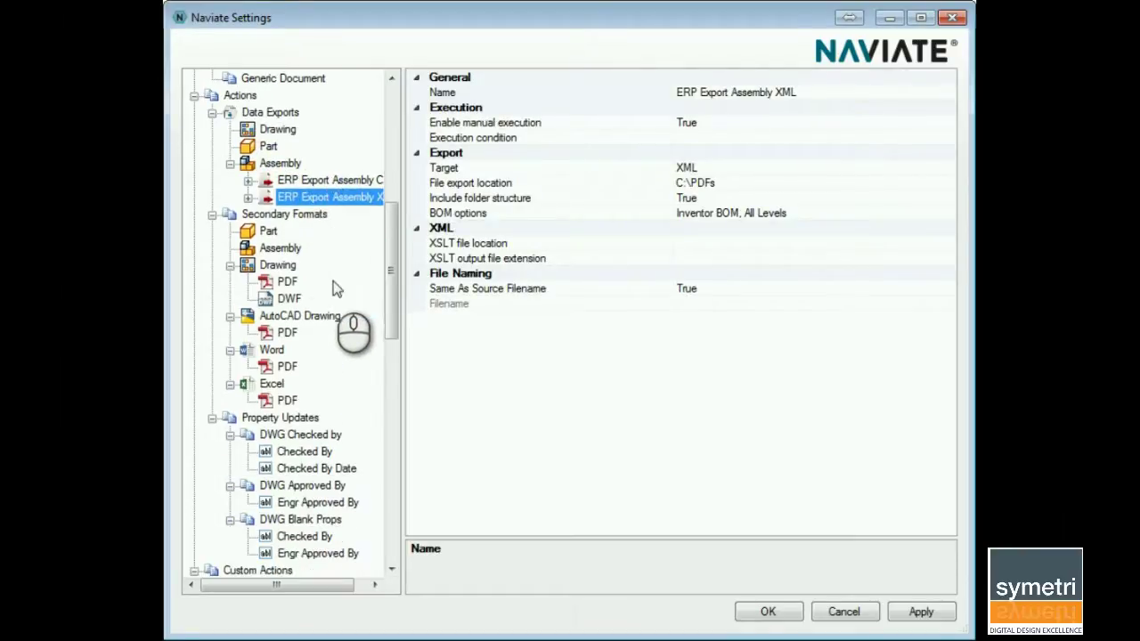
click(268, 214)
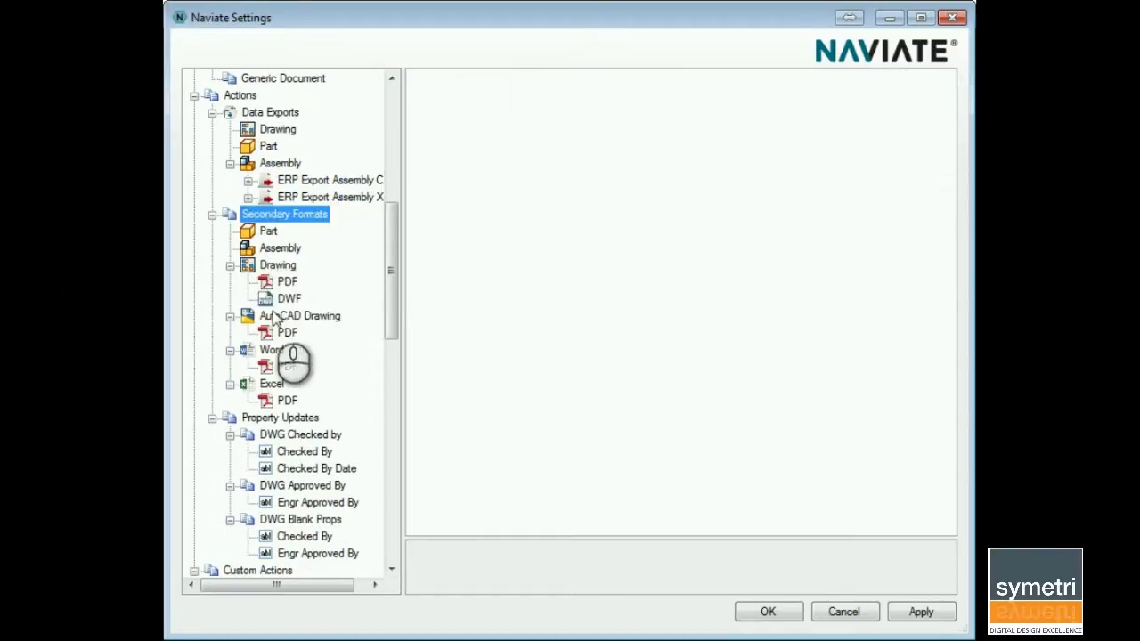
right_click(265, 250)
right_click(259, 232)
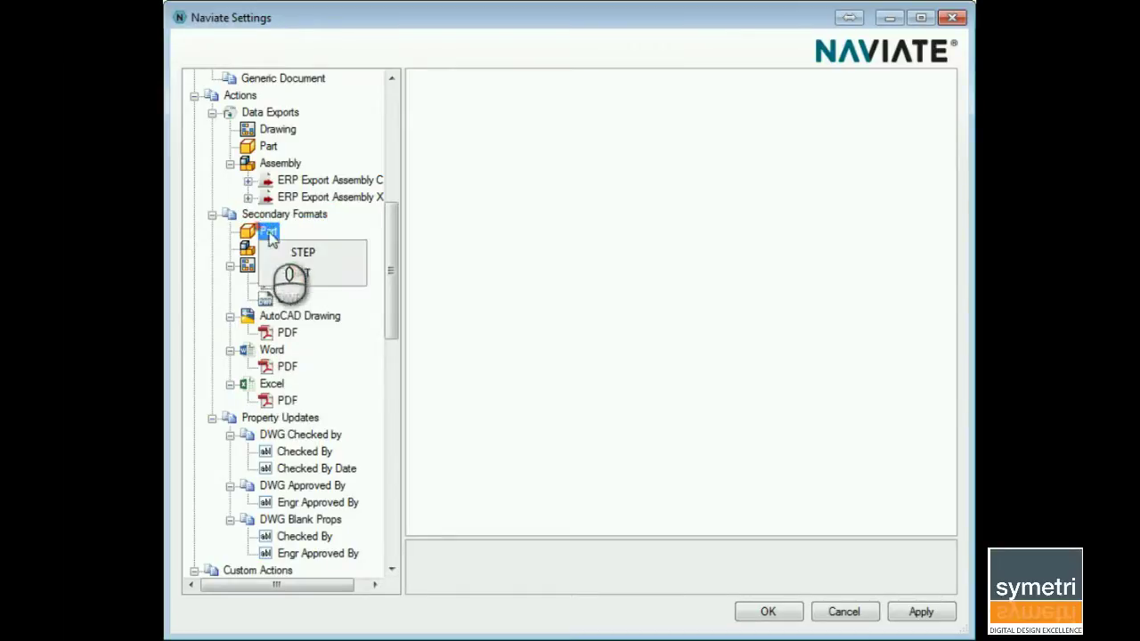
click(248, 249)
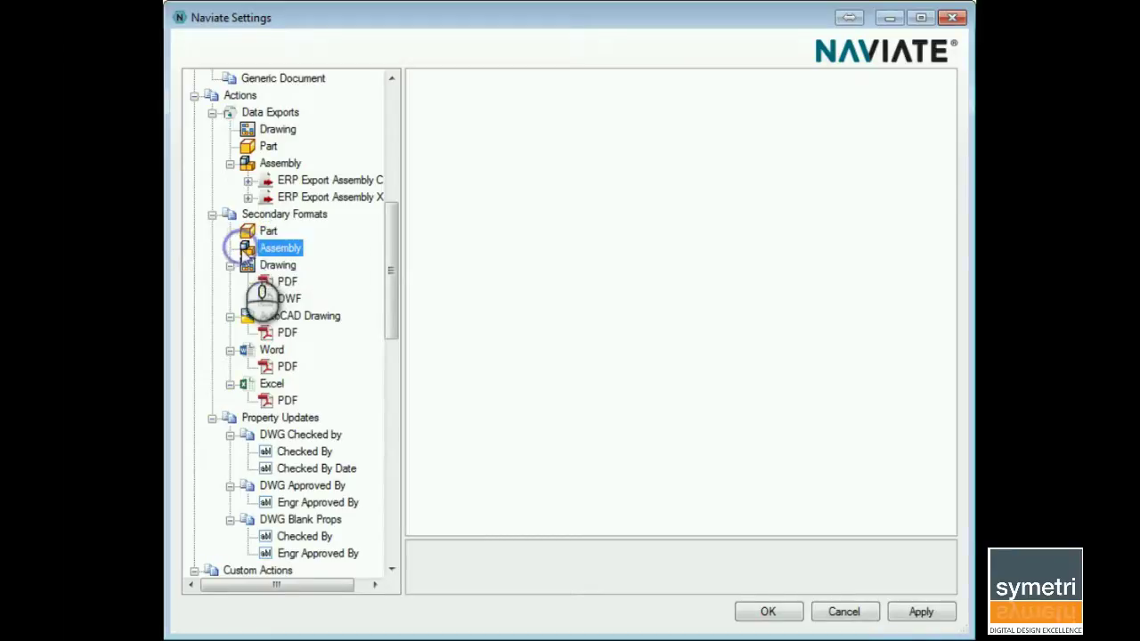
right_click(257, 267)
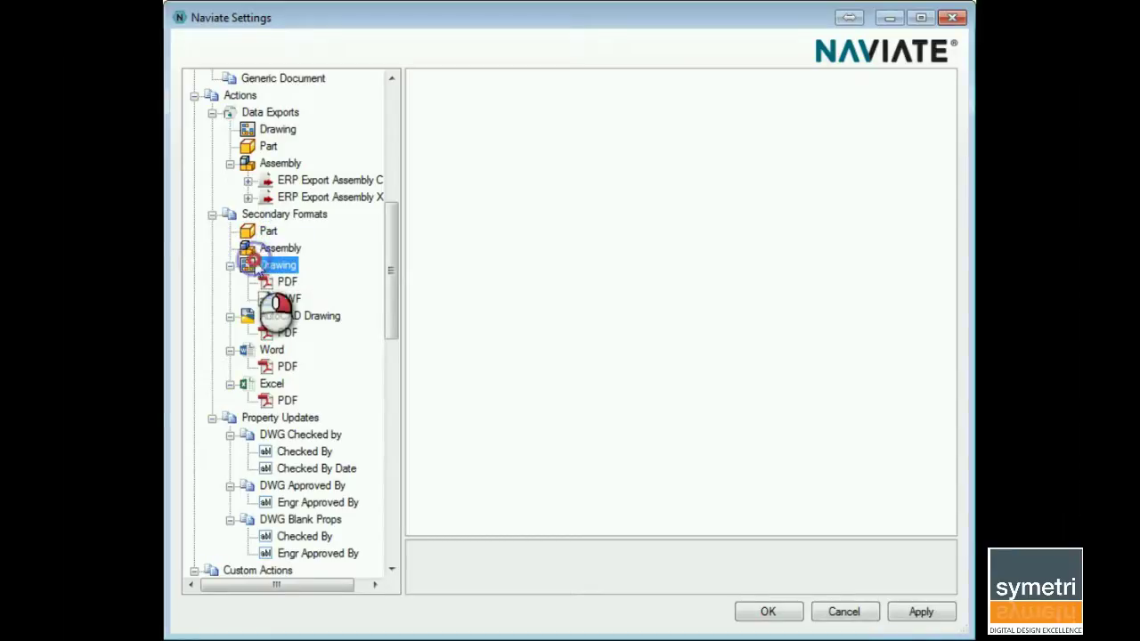
click(233, 368)
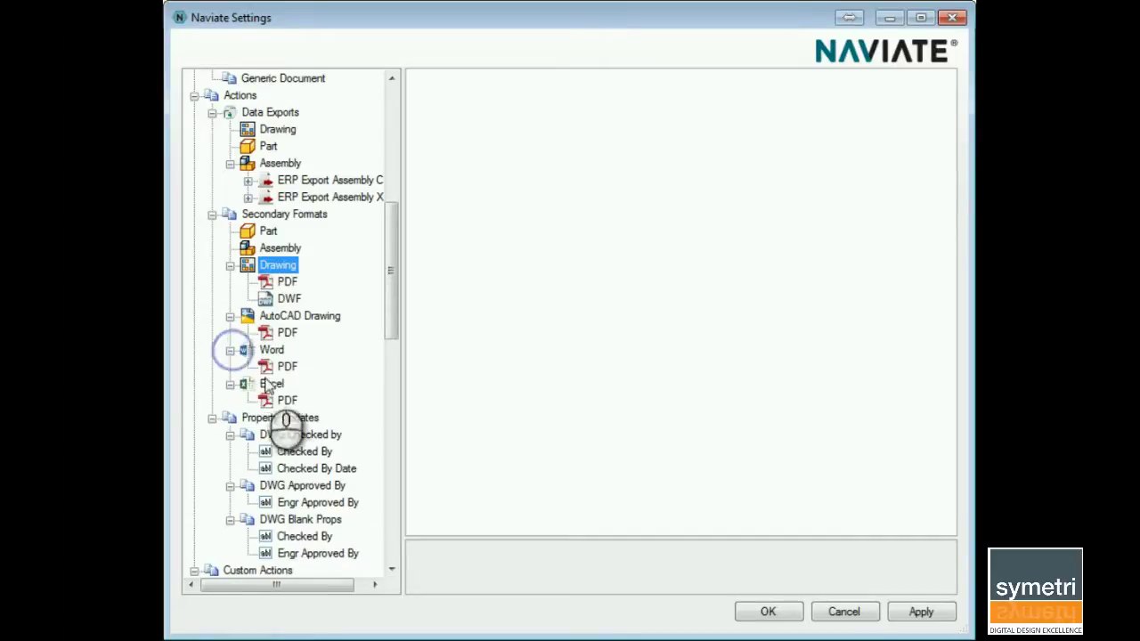
click(272, 384)
right_click(271, 392)
click(234, 400)
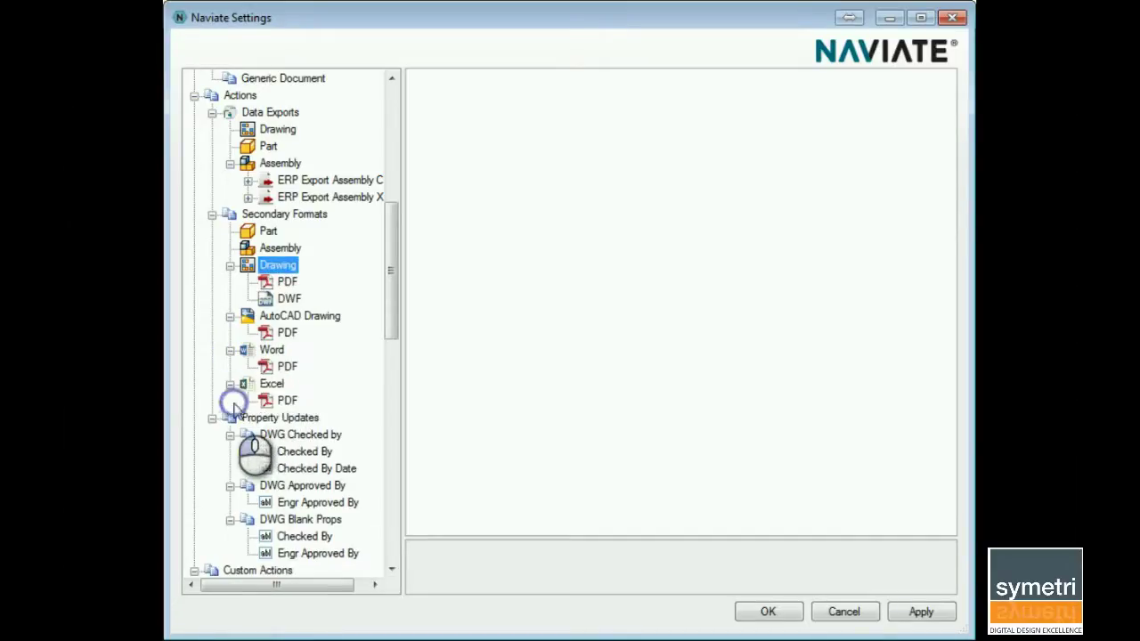
scroll(303, 428, down, 1)
scroll(306, 418, down, 1)
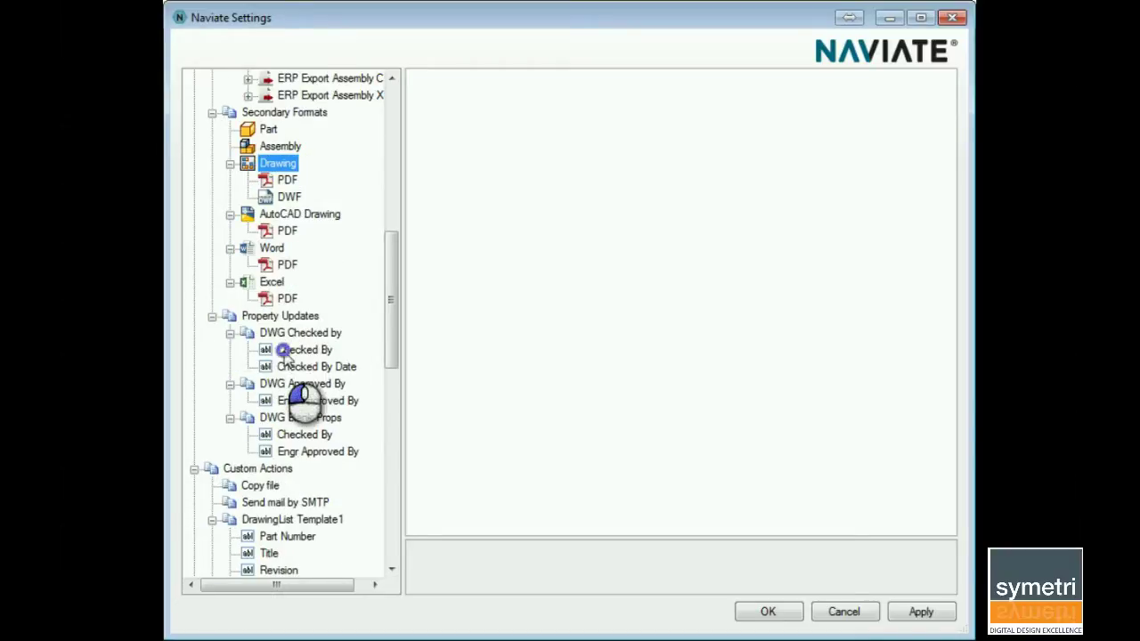
Inspect the Checked By, Checked By Date and Engr Approved By property update rules.
click(292, 350)
click(294, 367)
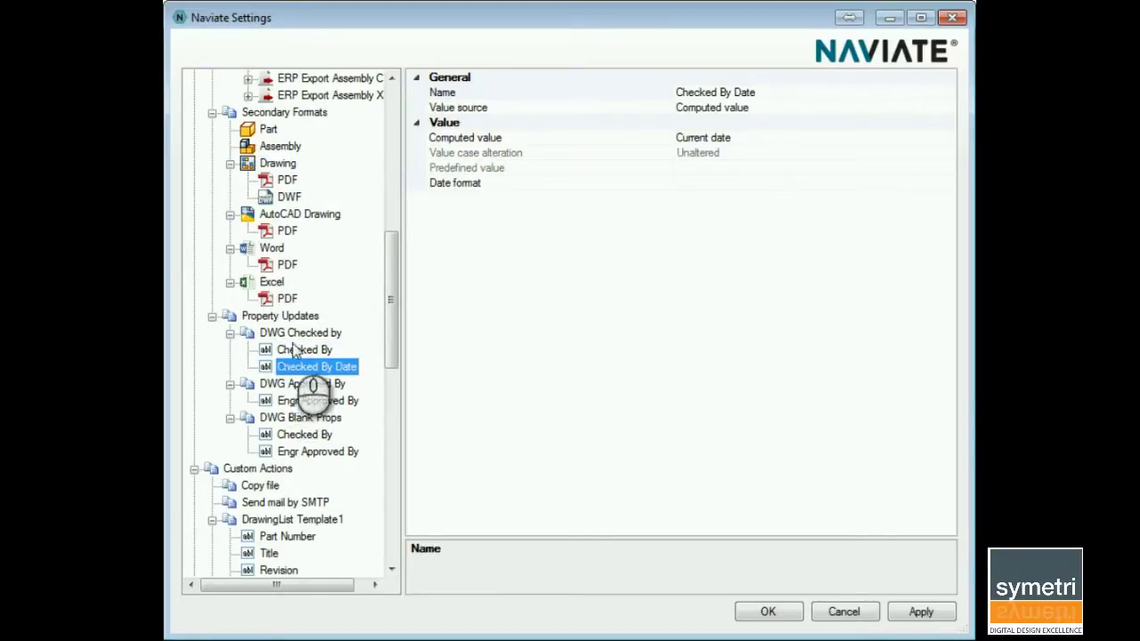
key(Up)
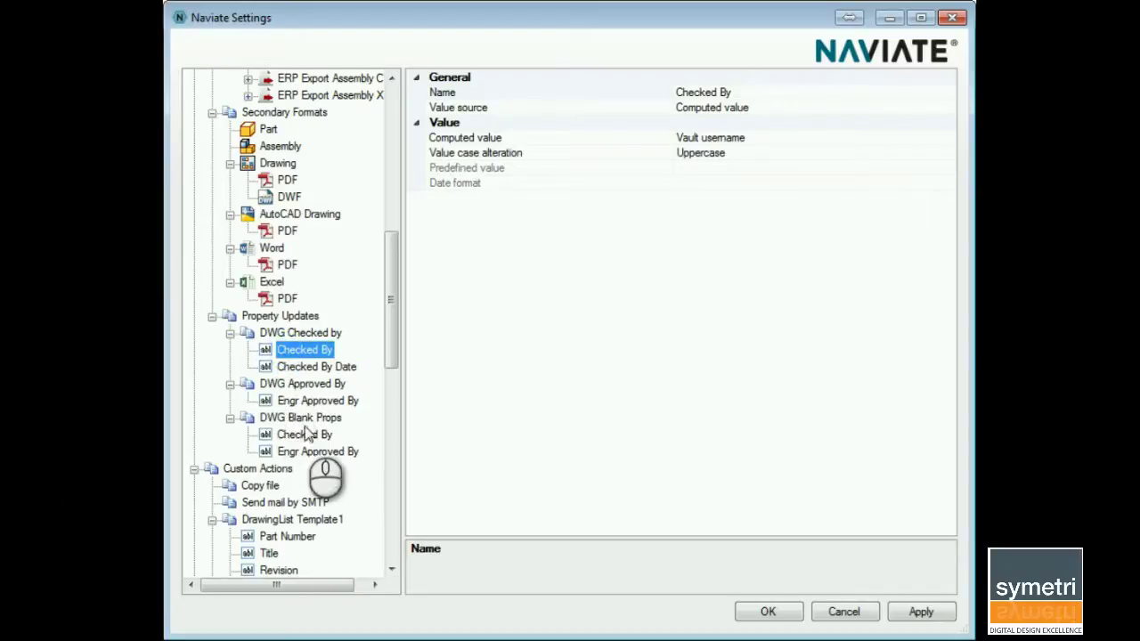
click(310, 402)
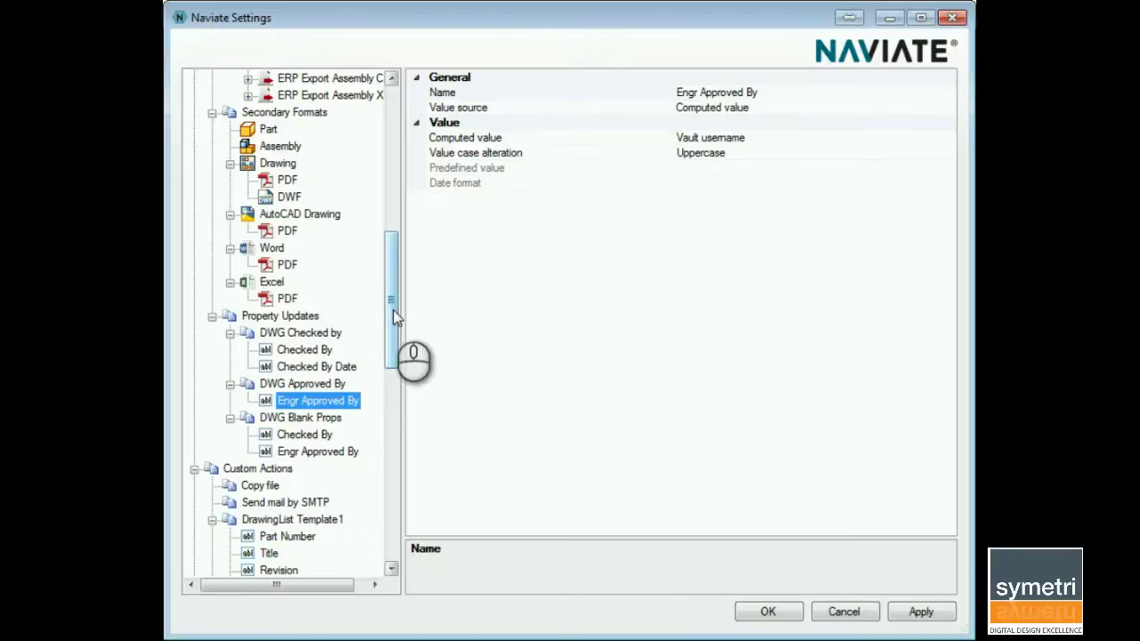
drag(396, 318, 392, 370)
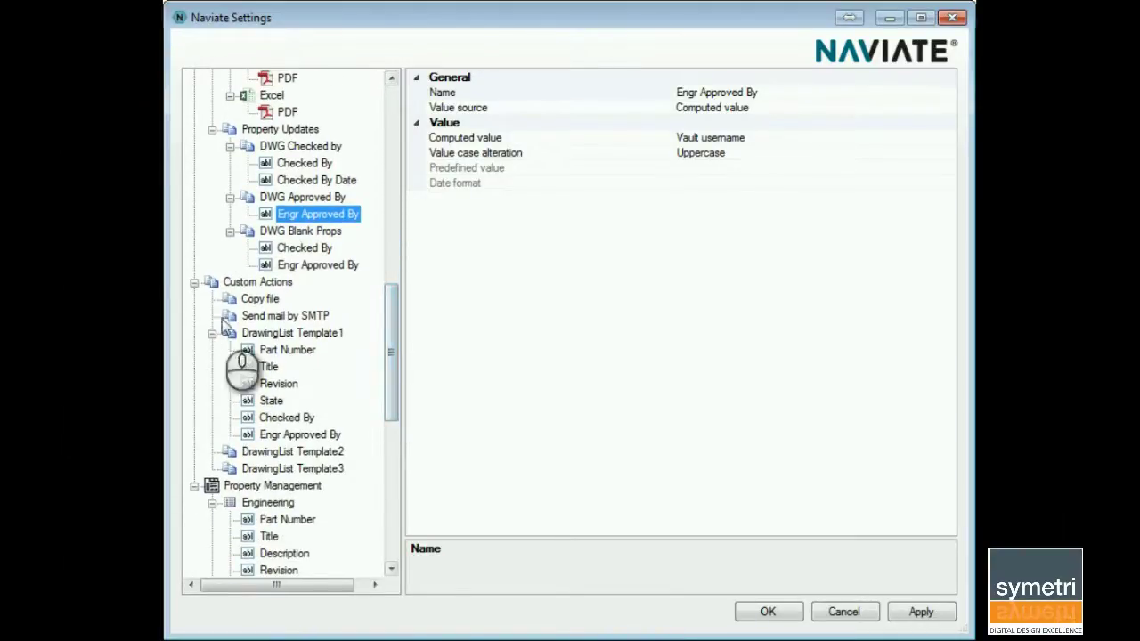
Review Copy file, SMTP mail and DrawingList Template1, then close Naviate Settings with OK.
click(261, 301)
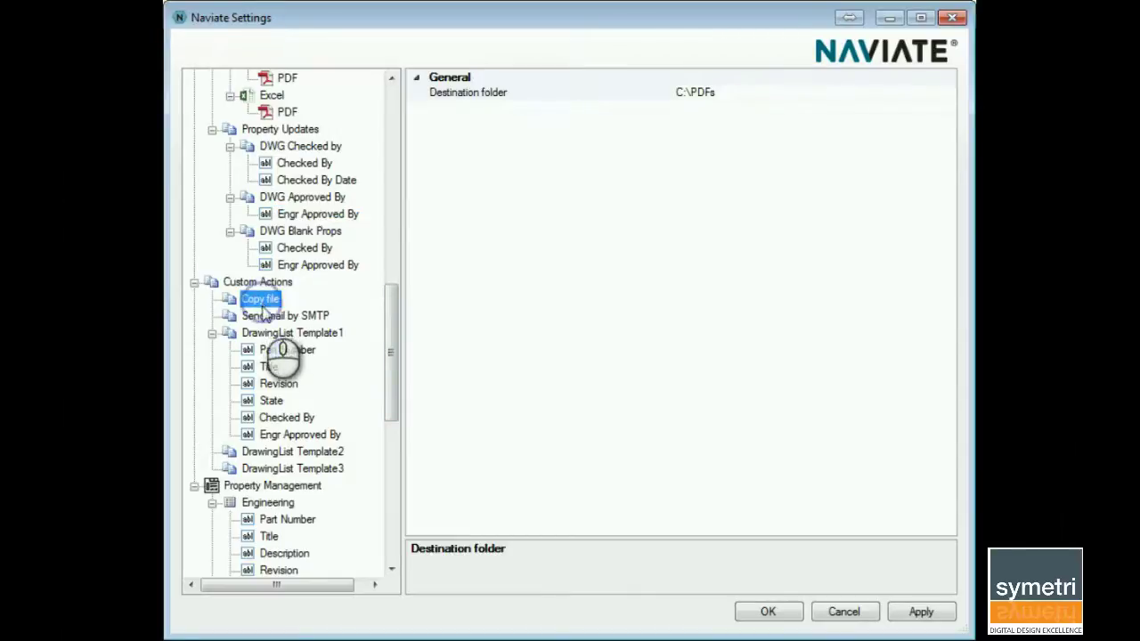
click(268, 317)
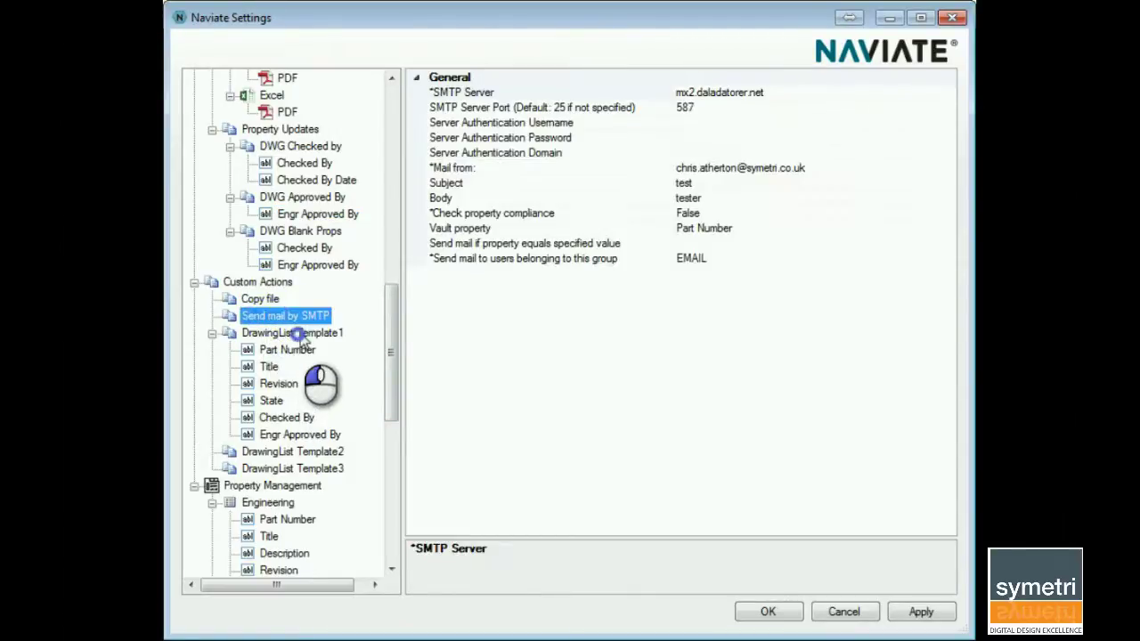
click(295, 332)
scroll(295, 356, down, 2)
scroll(294, 357, down, 4)
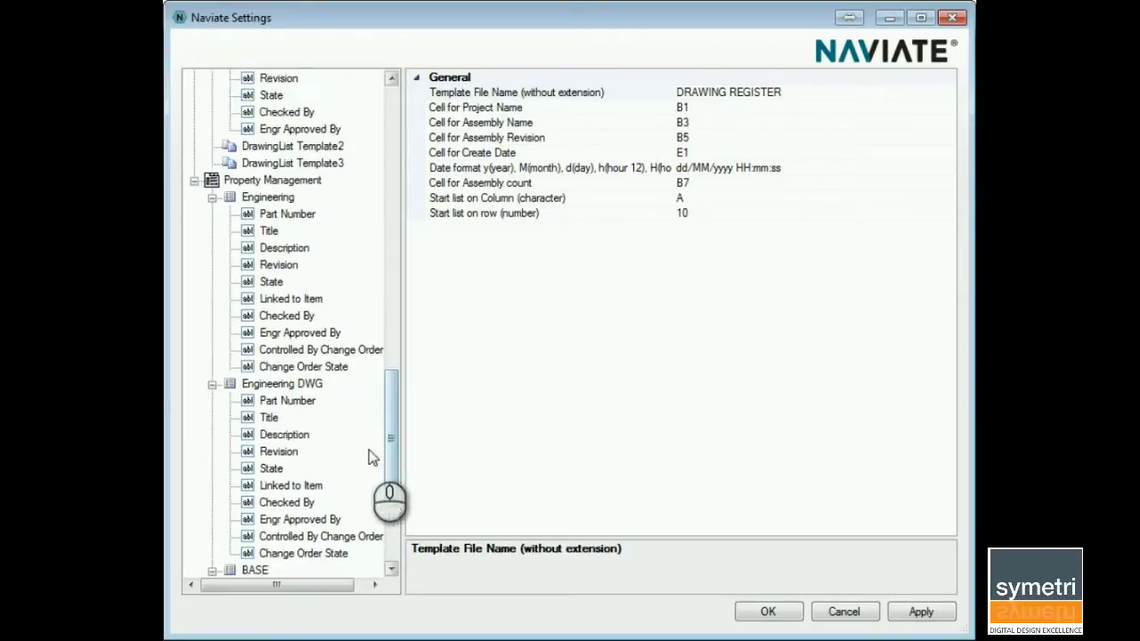
scroll(369, 458, down, 4)
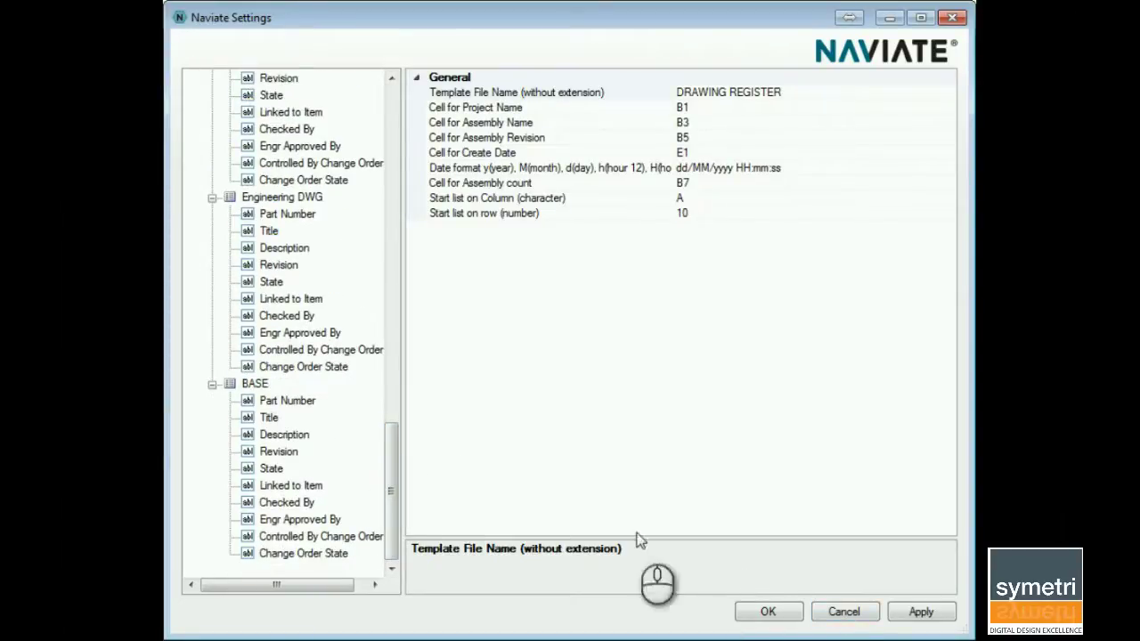
click(844, 612)
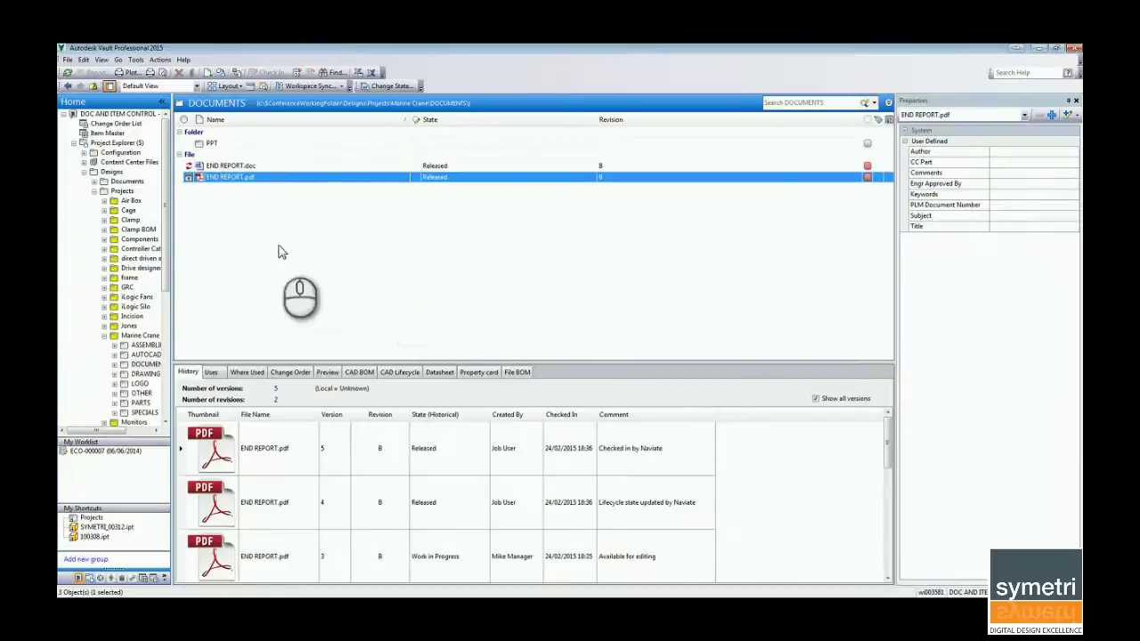
Run the DrawingList Template1 custom action on 2066.iam for project 'demo'.
click(144, 345)
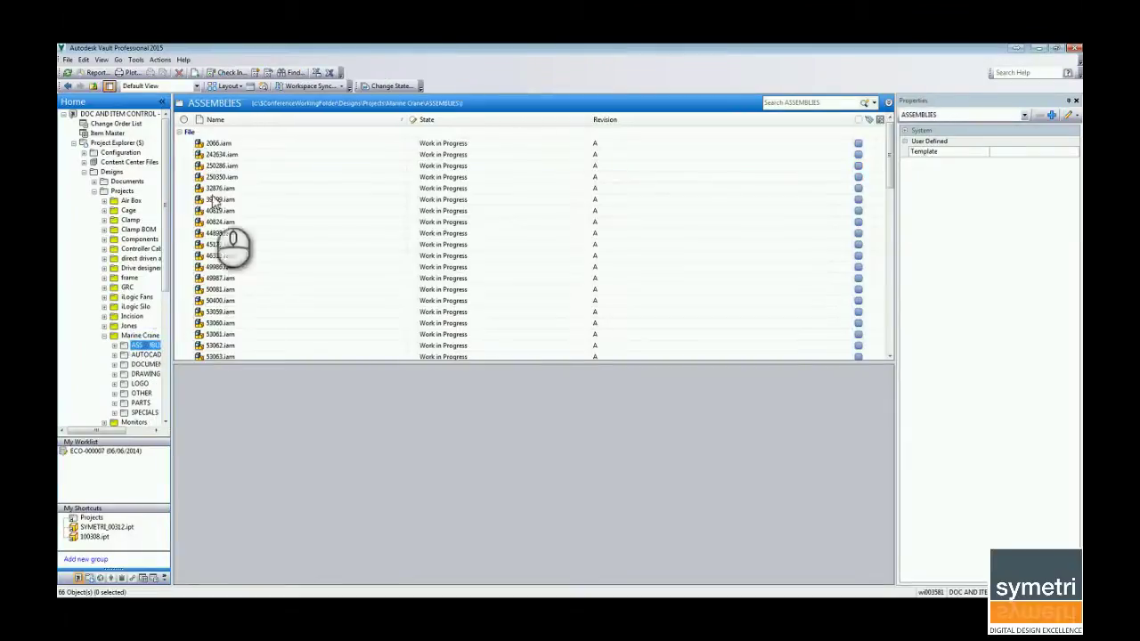
click(228, 144)
right_click(283, 148)
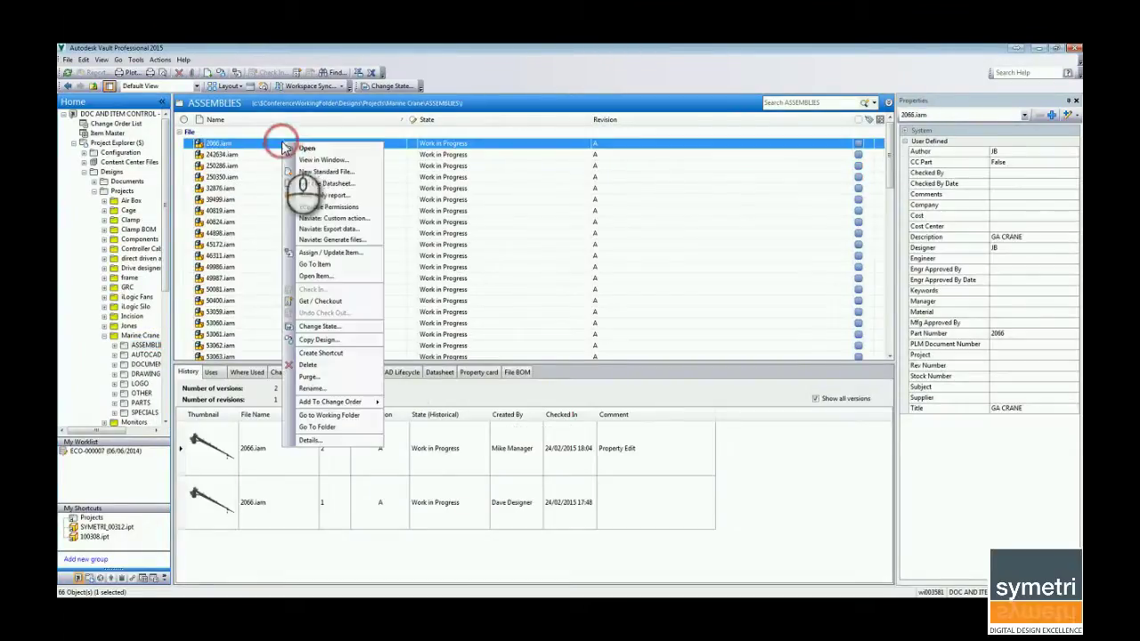
click(331, 219)
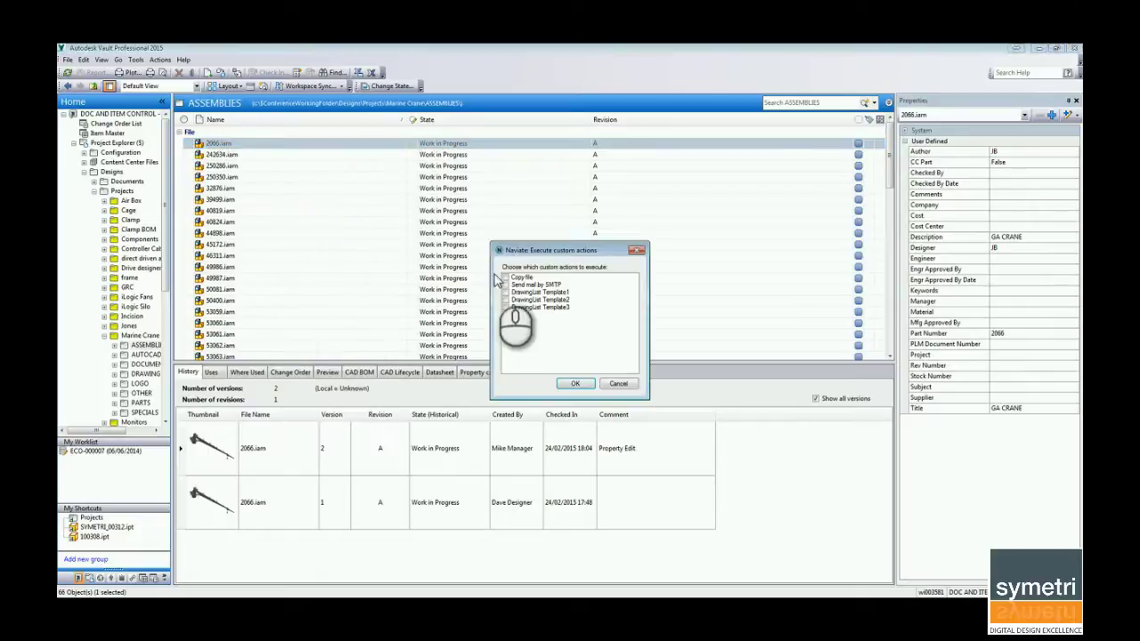
click(506, 292)
click(574, 381)
text(demo)
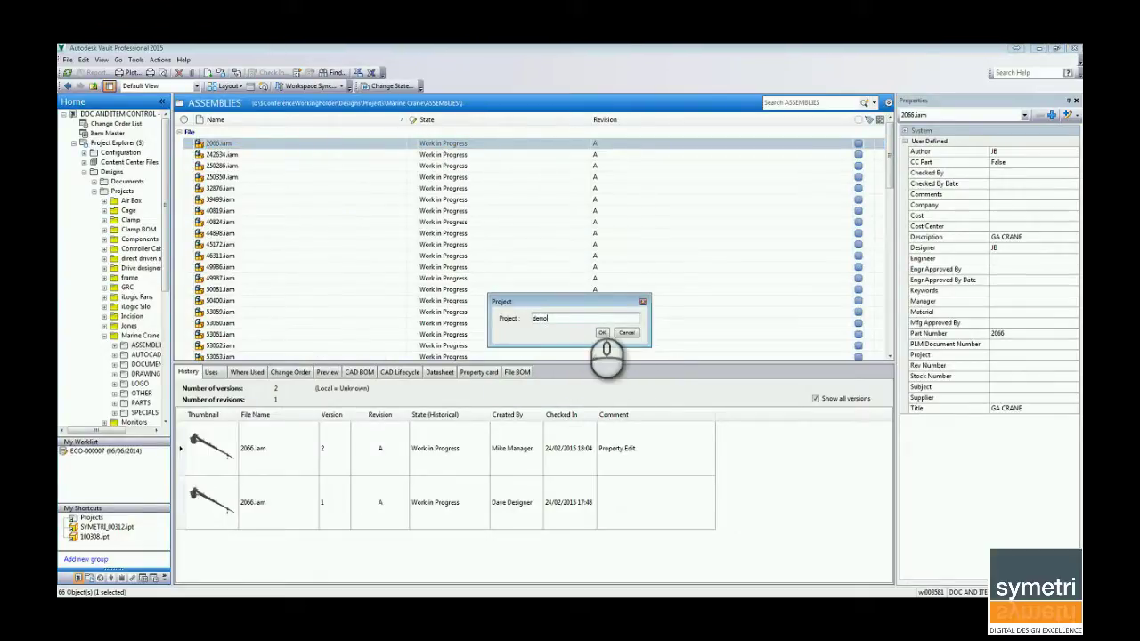
key(Return)
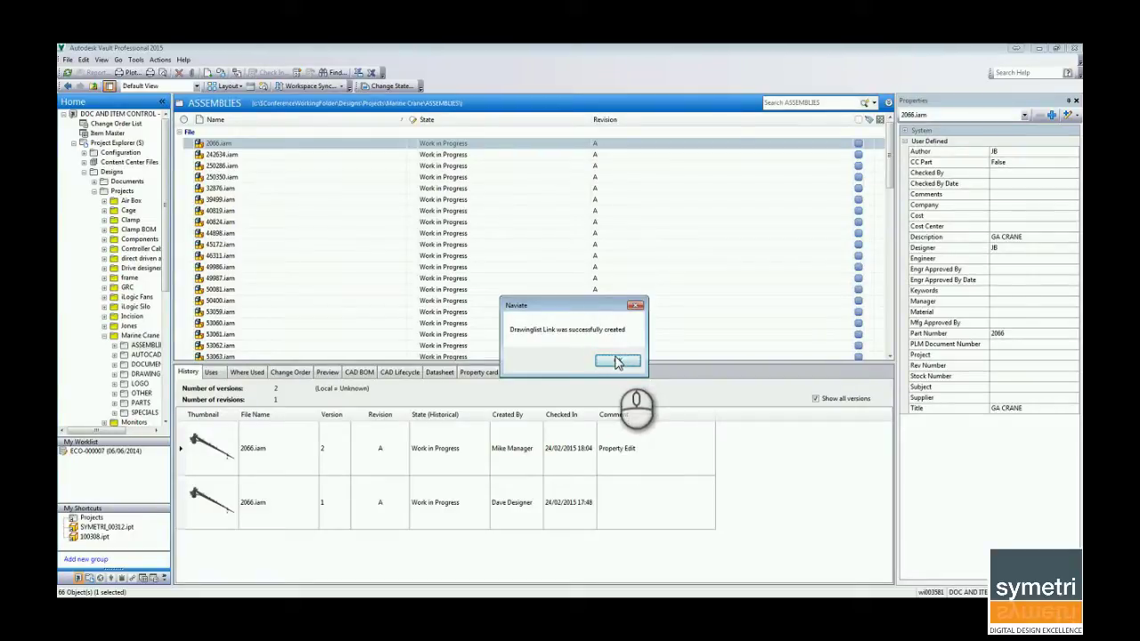
click(621, 360)
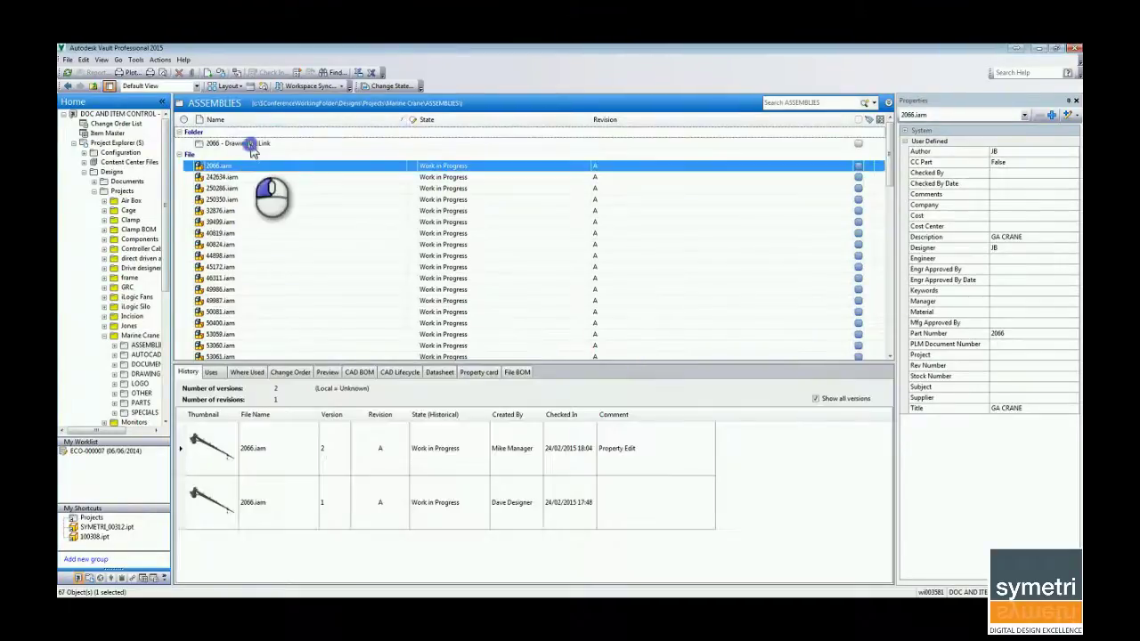
Open 2066 - DRAWING REGISTER.xlsx from the 2066 - Drawinglist Link folder without checking out.
double_click(238, 149)
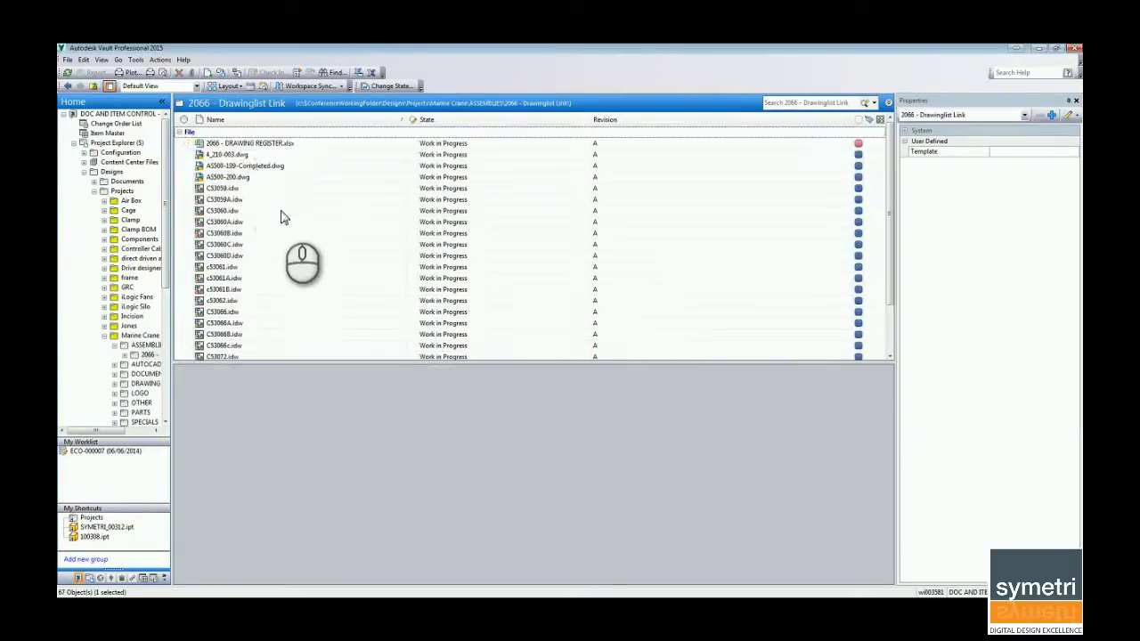
click(252, 146)
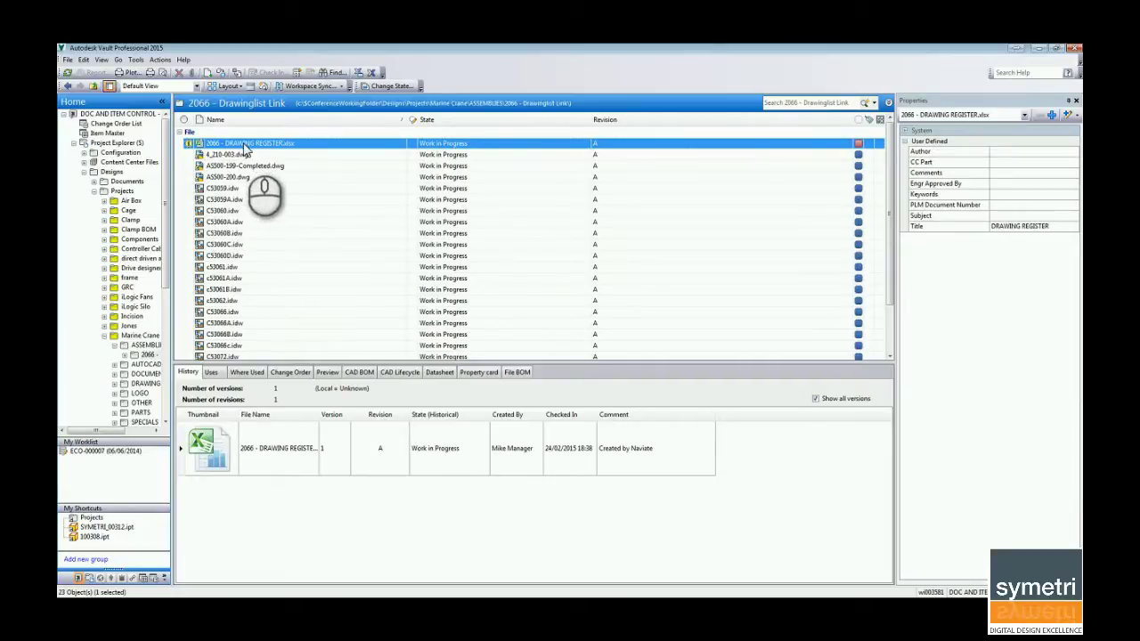
double_click(250, 145)
click(313, 116)
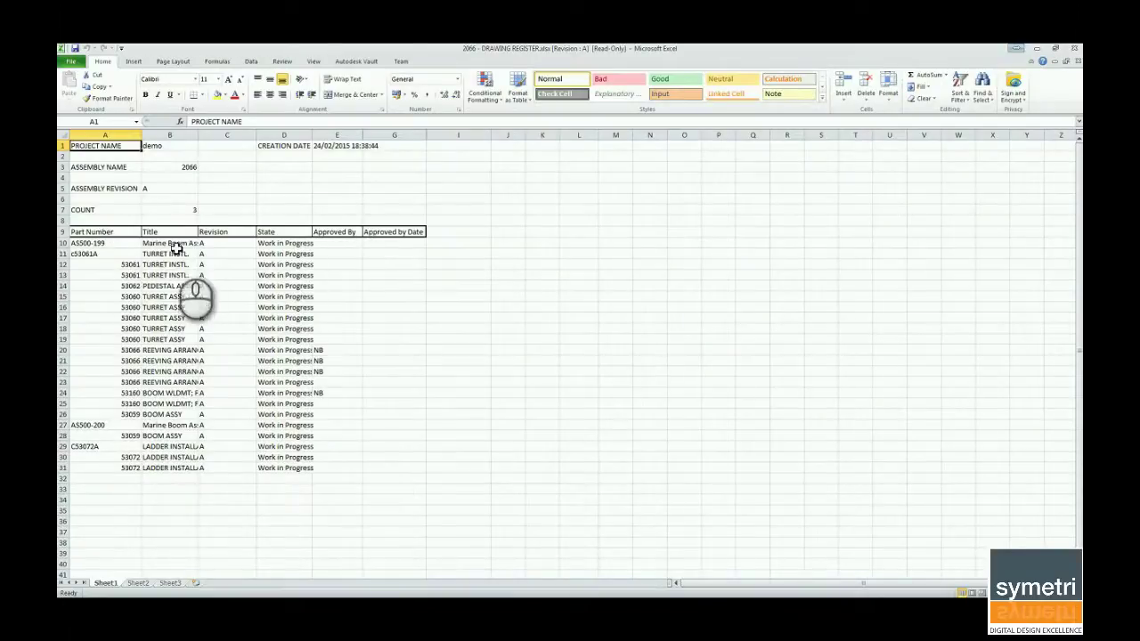
Highlight the State values in D10:D30, then close the drawing register workbook.
drag(267, 243, 282, 460)
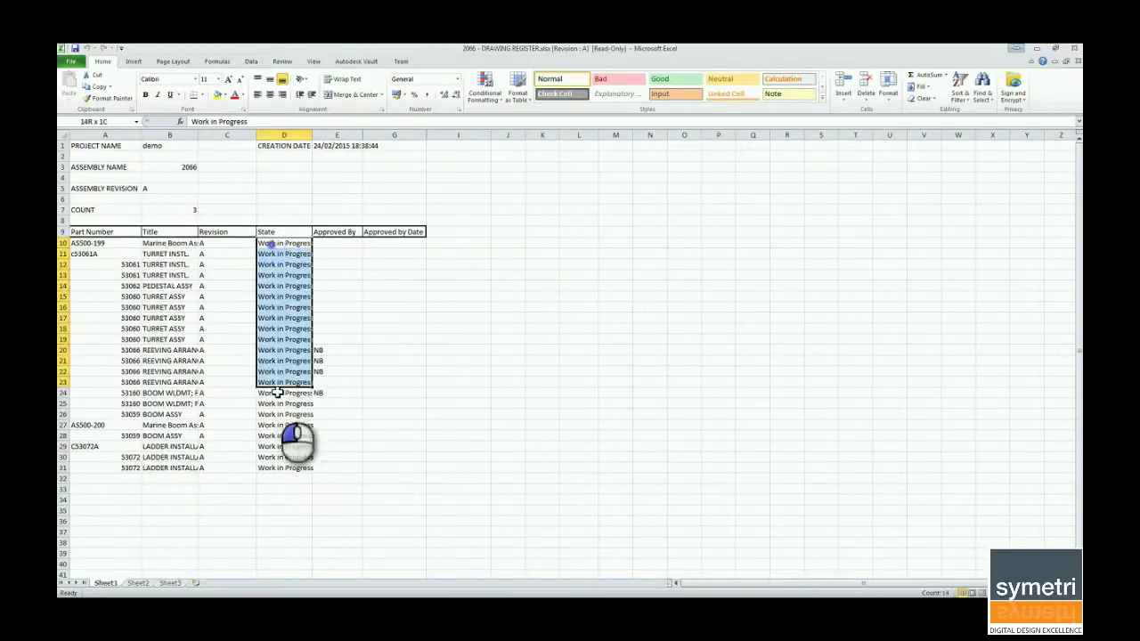
click(372, 478)
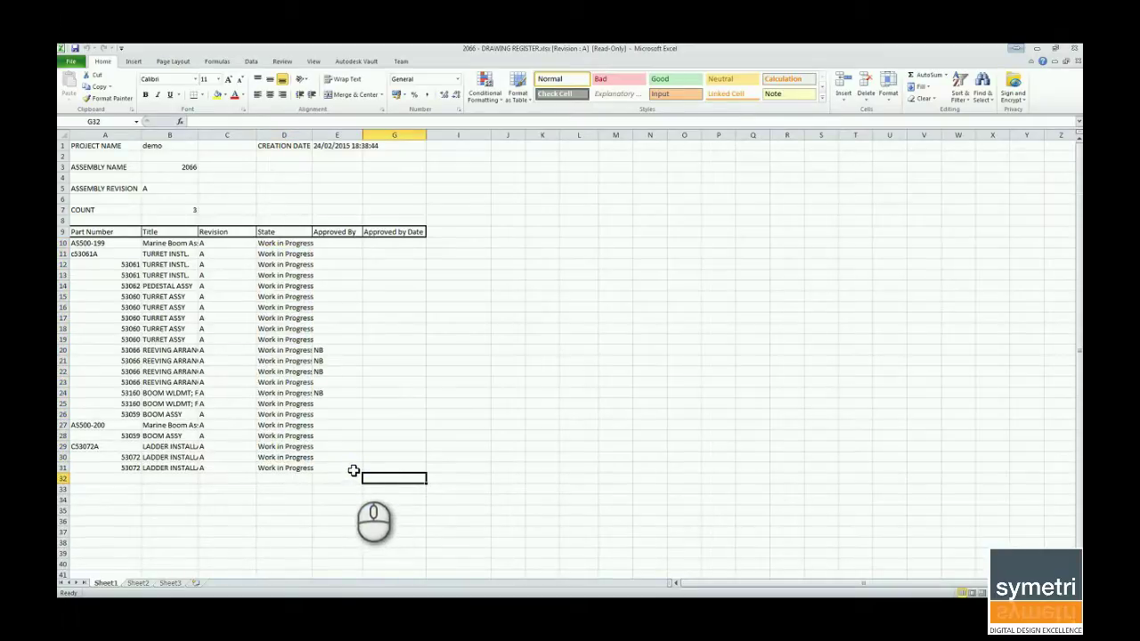
click(61, 46)
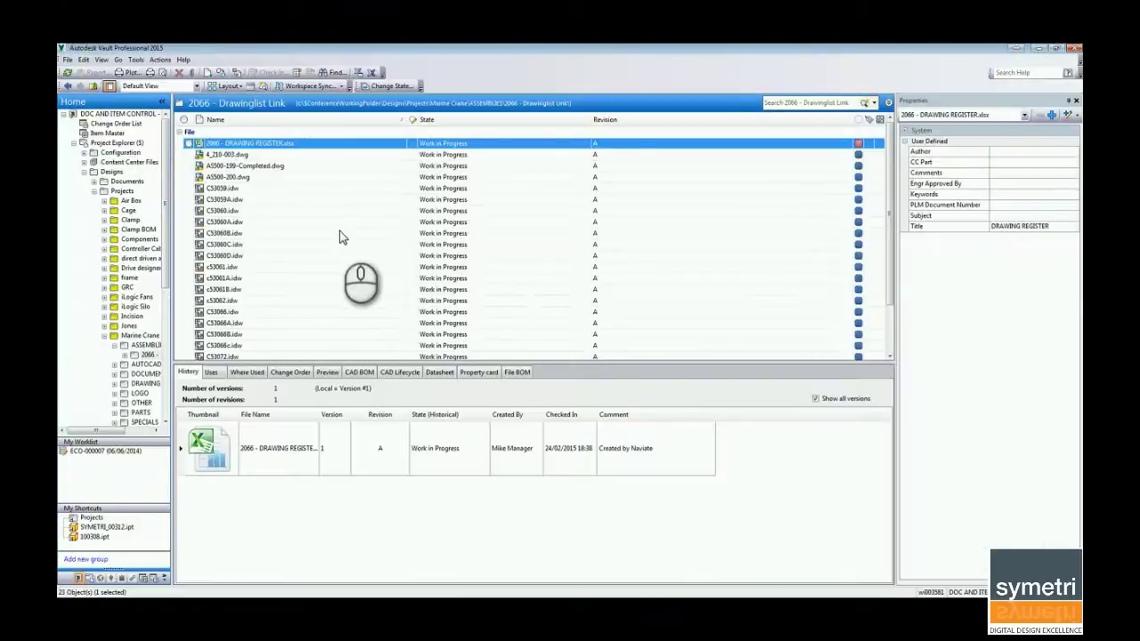